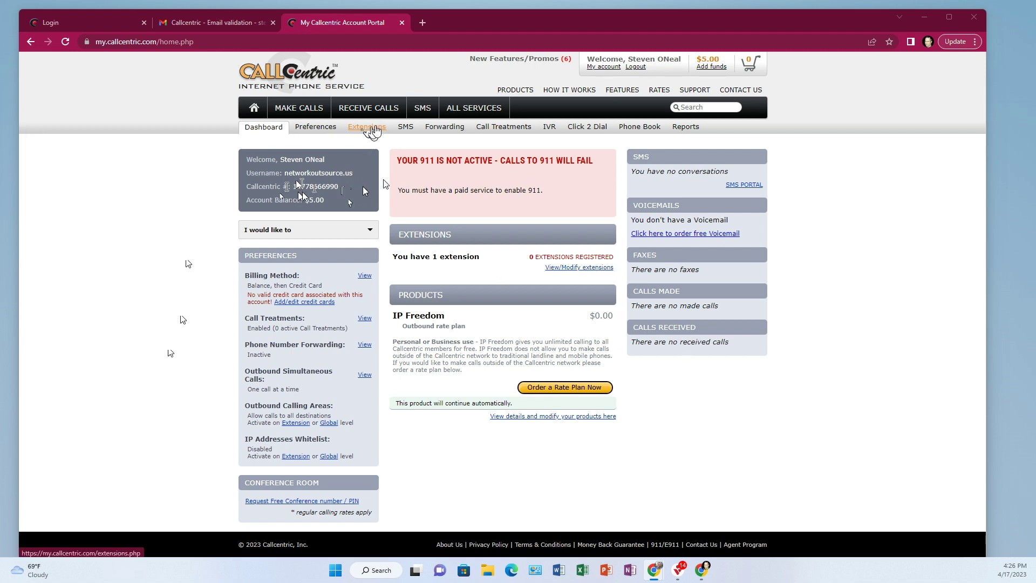
- Go to the Extensions page from the Callcentric account dashboard
click(374, 128)
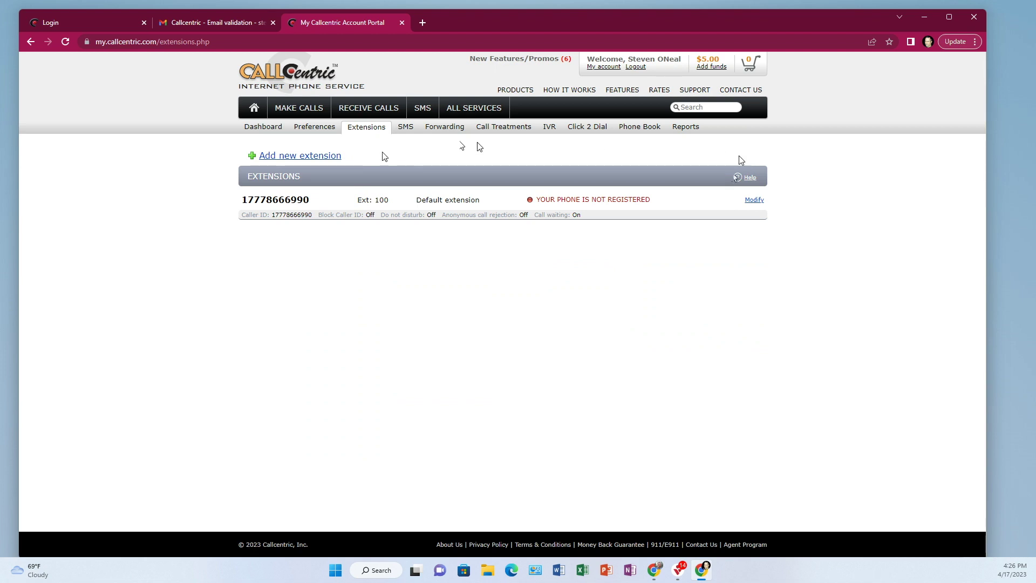
- Add a new Callcentric extension and choose 101 as its extension number
click(292, 157)
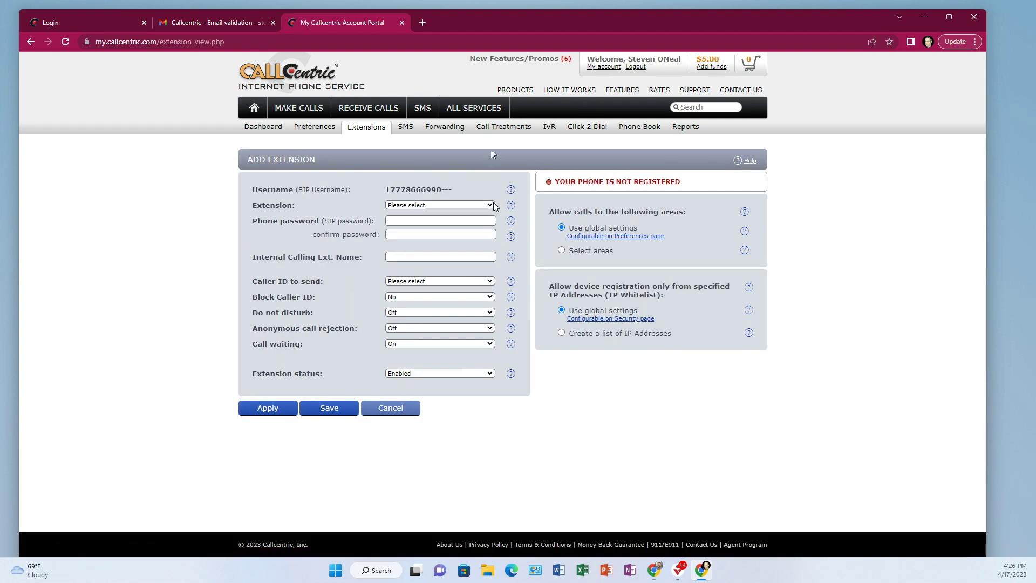
click(490, 205)
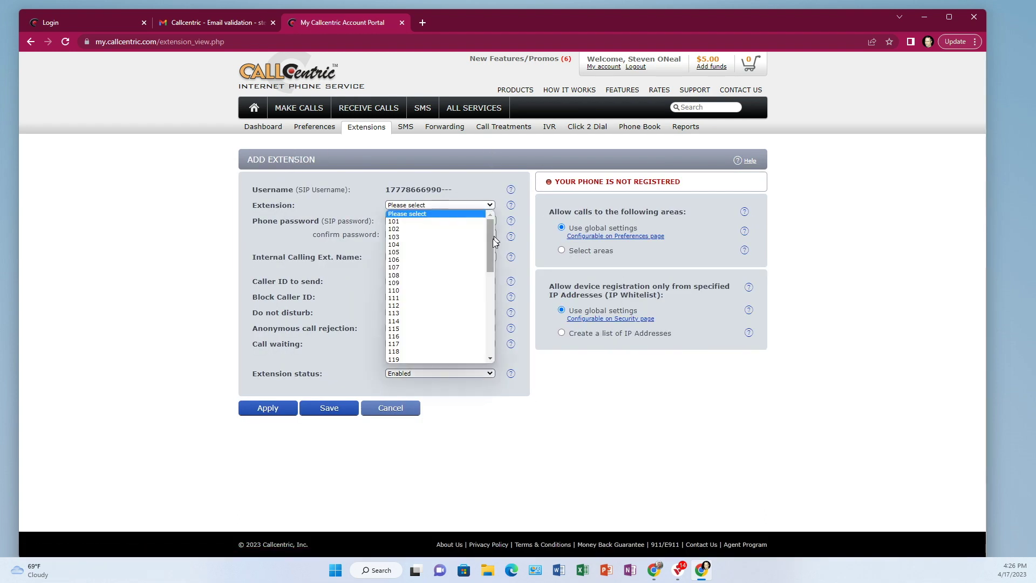
drag(491, 242, 493, 222)
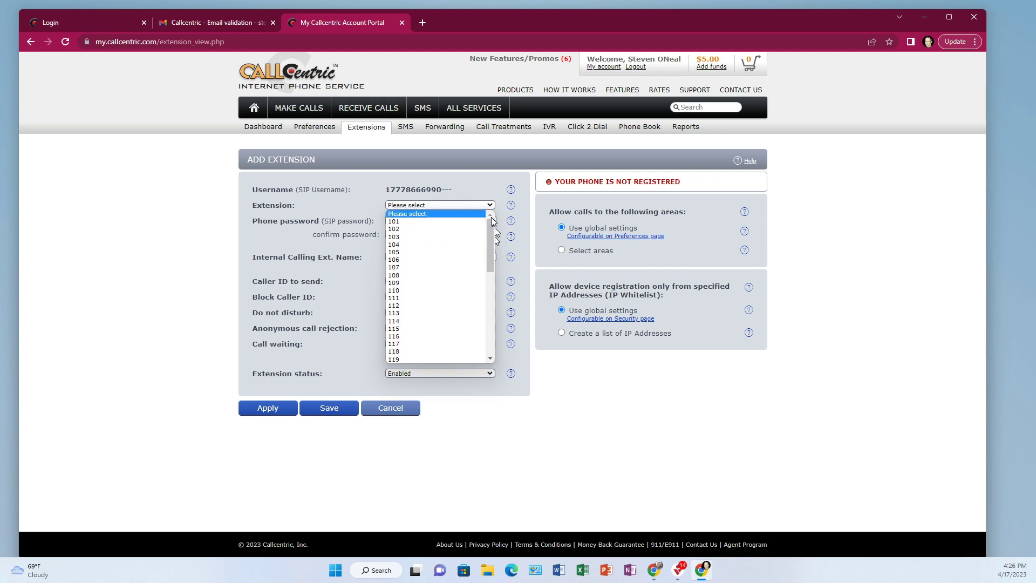
click(399, 221)
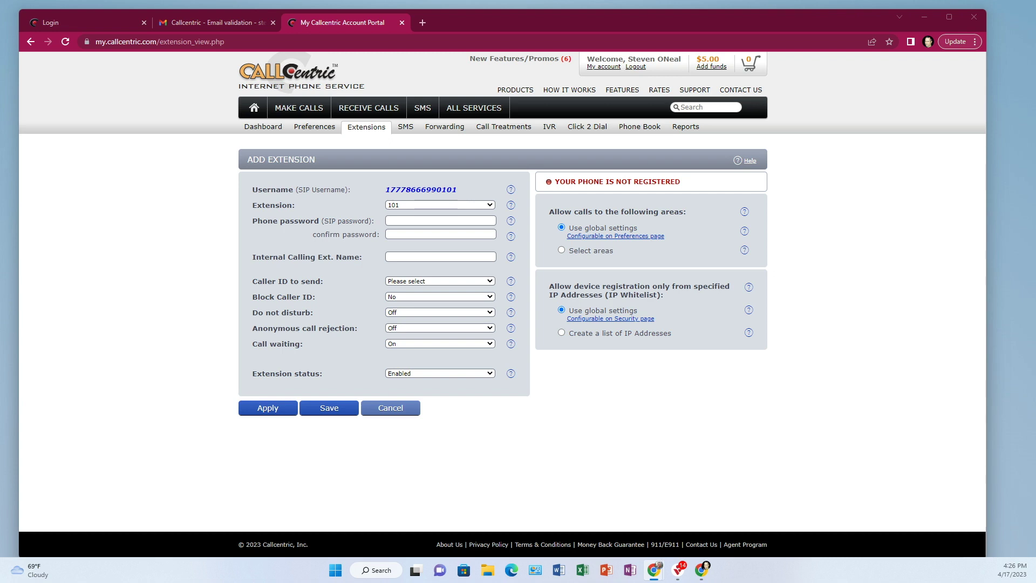
- Give extension 101 a generated, confirmed phone password and the internal name 'Internal ext'
click(405, 221)
right_click(405, 221)
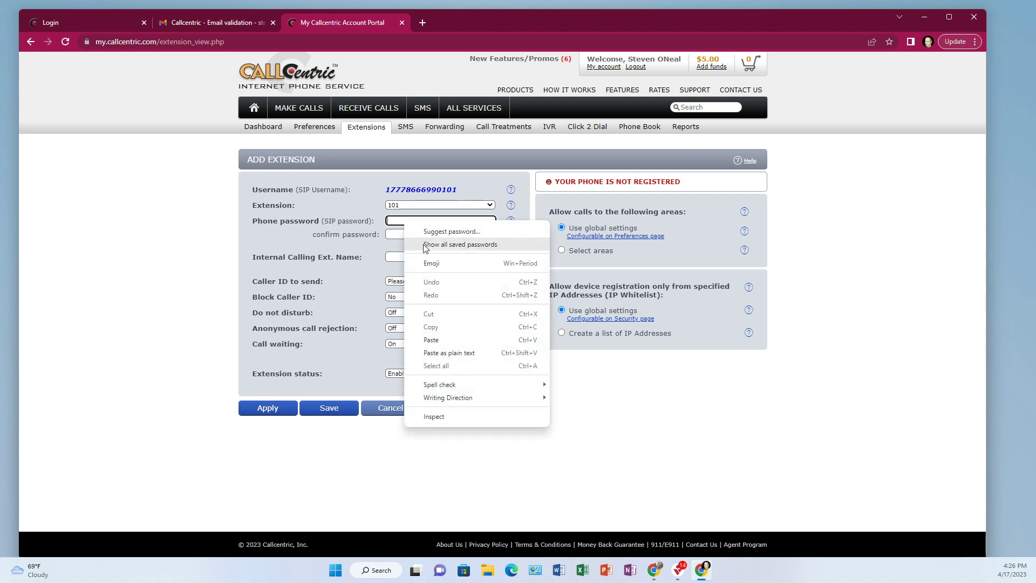
click(452, 231)
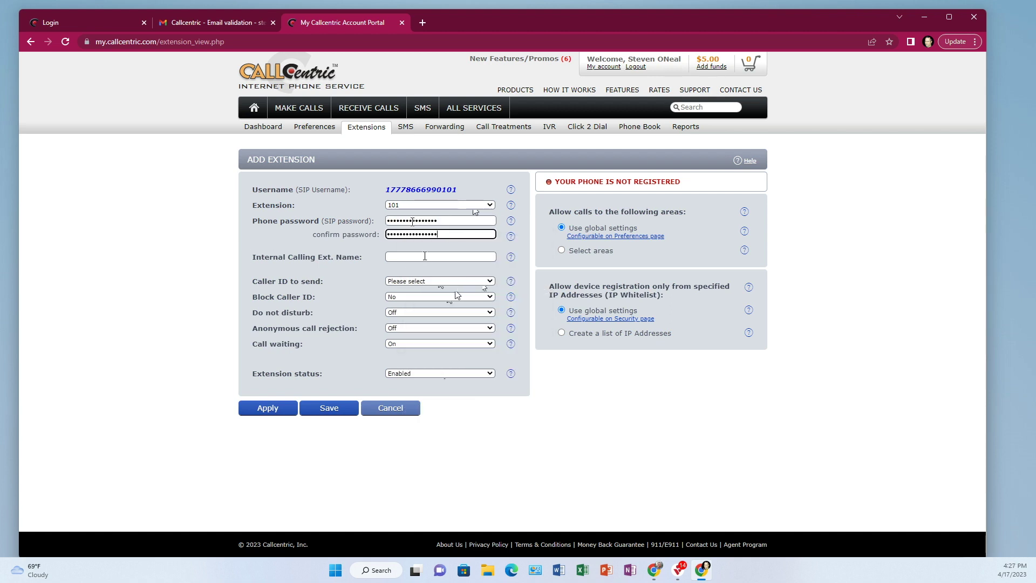
click(425, 256)
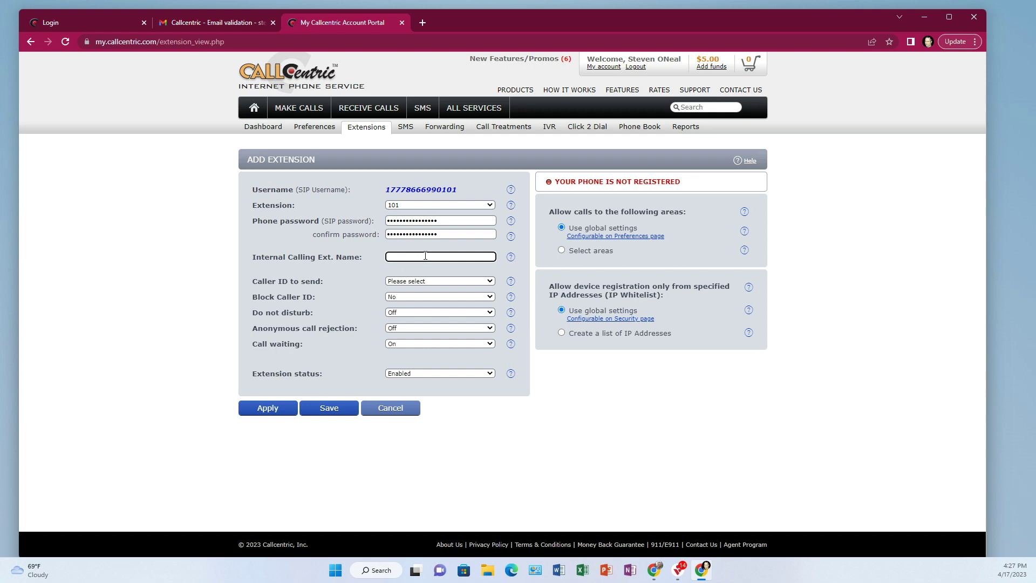
text(Internal ext)
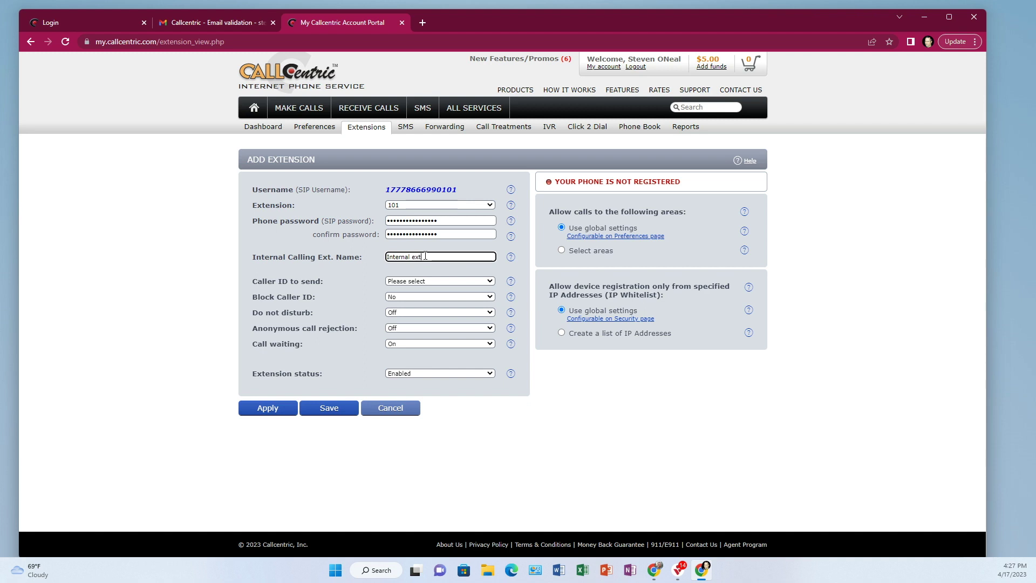
- Send the account's main number as caller ID and save extension 101
click(441, 281)
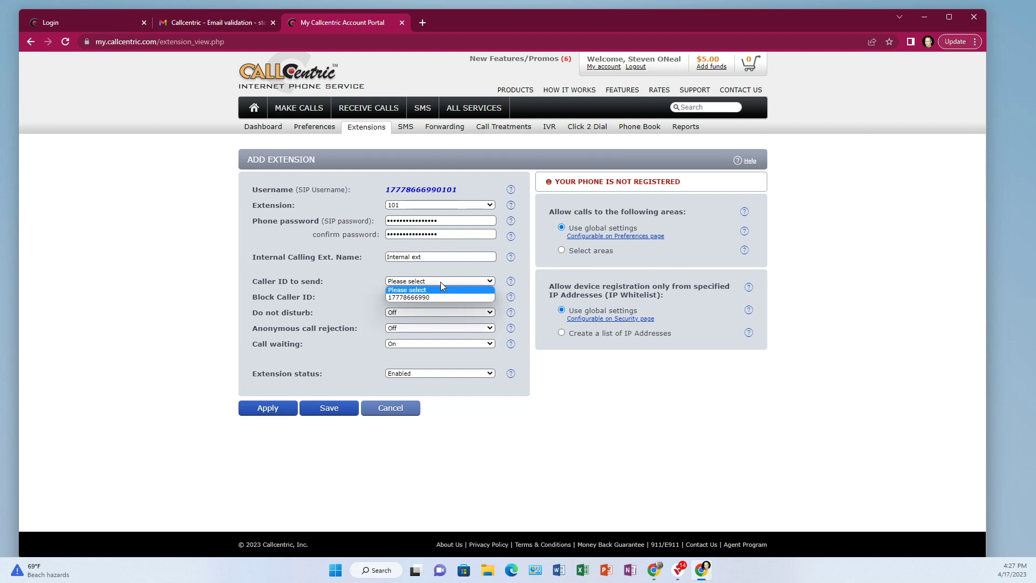
click(400, 297)
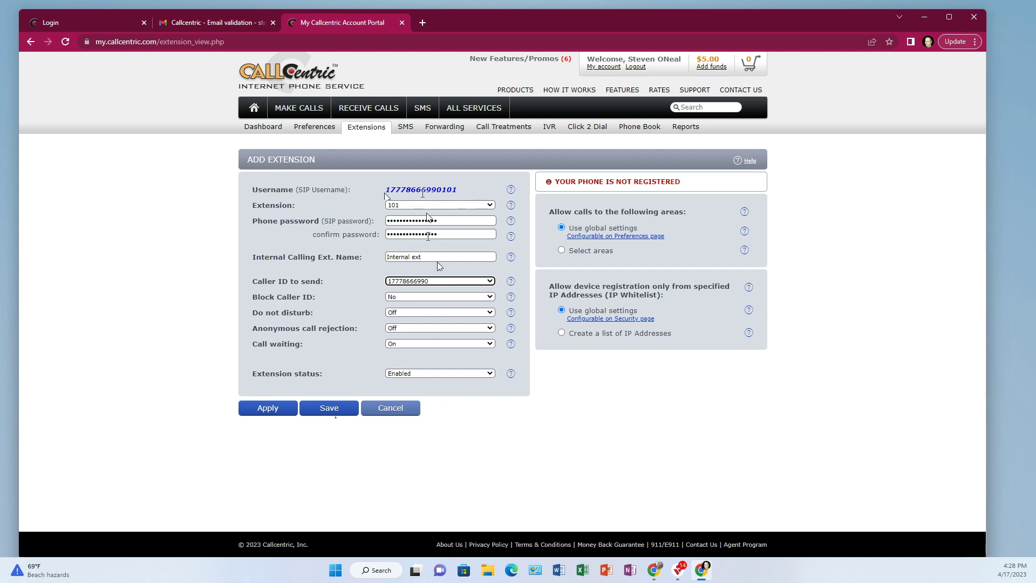
click(329, 409)
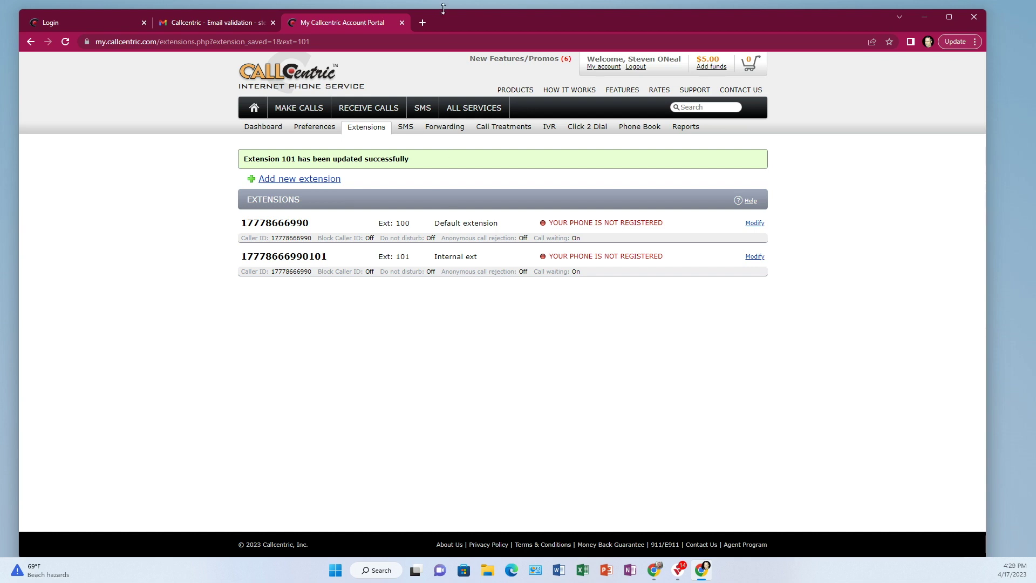
click(422, 22)
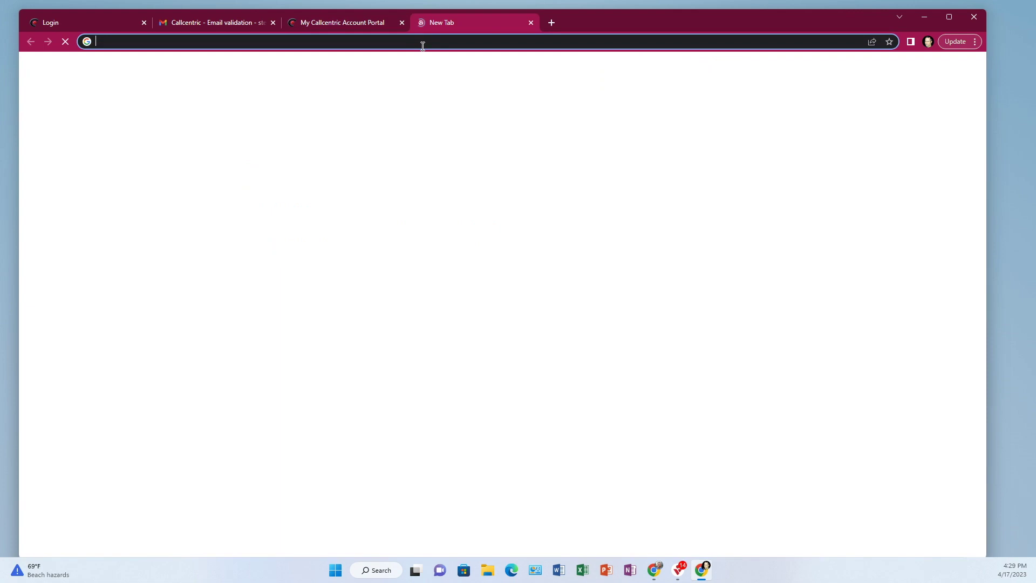
text(https://192.1)
text(6)
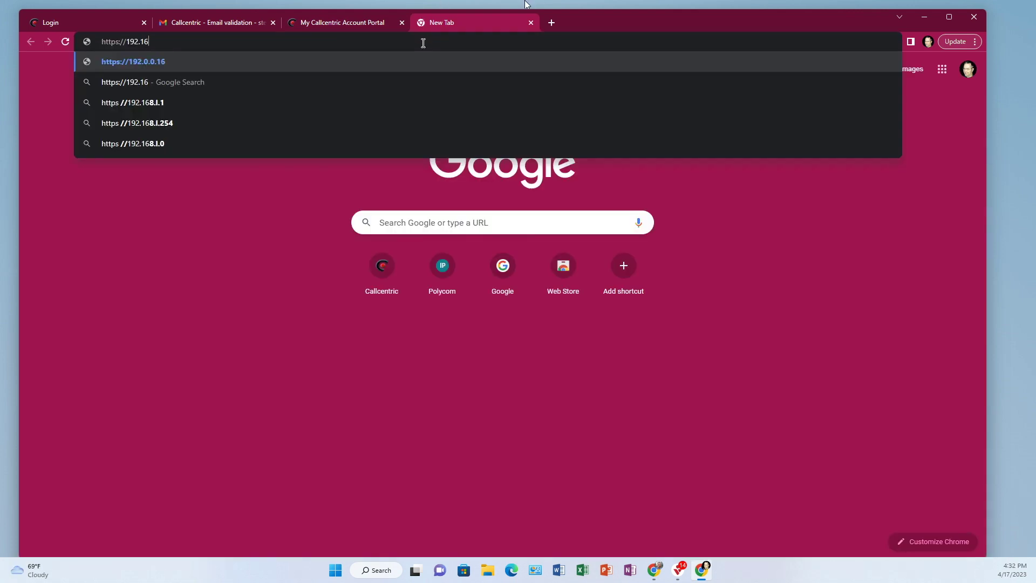
text(8.1.213)
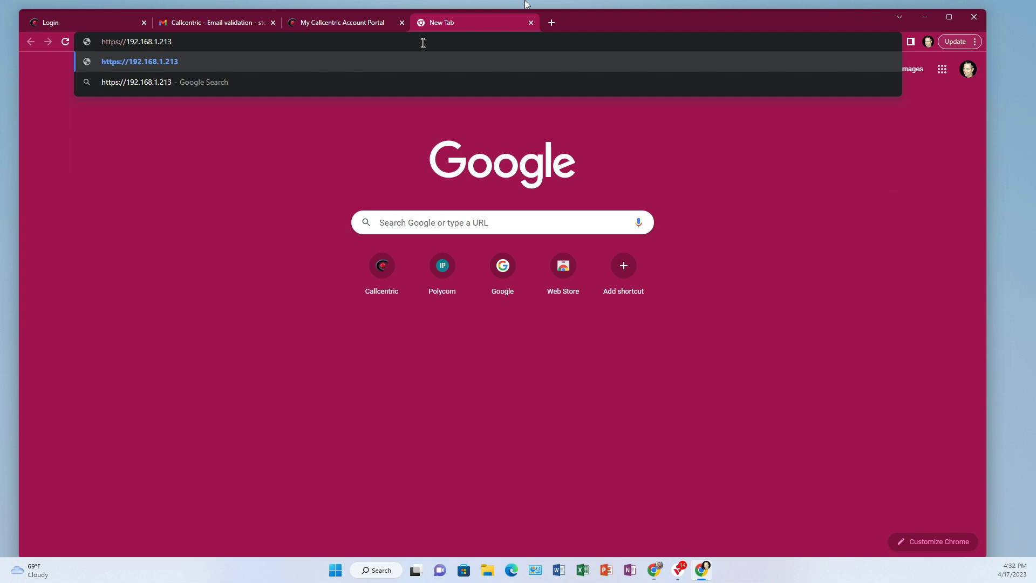
key(BackSpace)
key(BackSpace)
key(BackSpace)
key(BackSpace)
text(.)
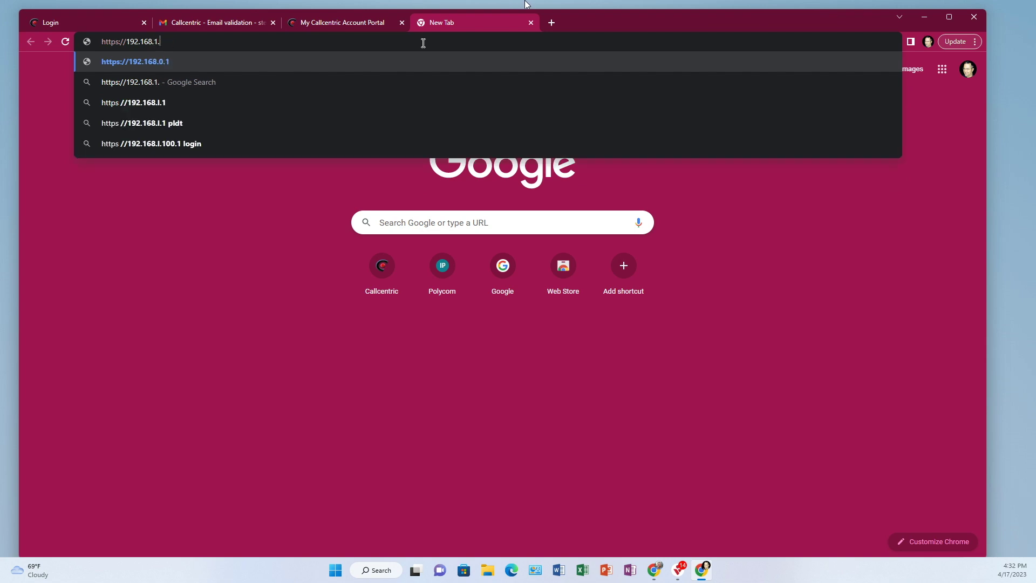
text(213)
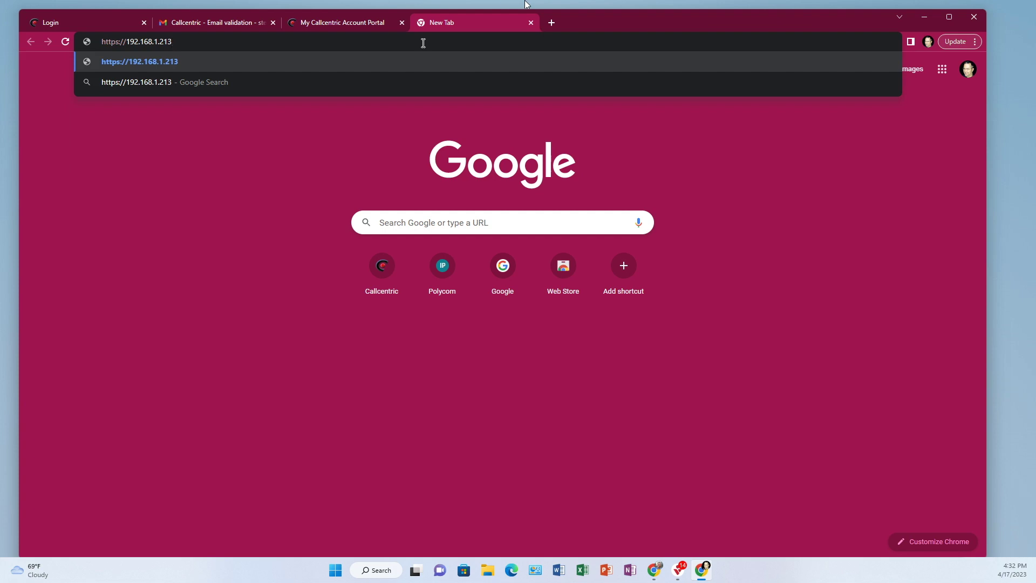
key(Return)
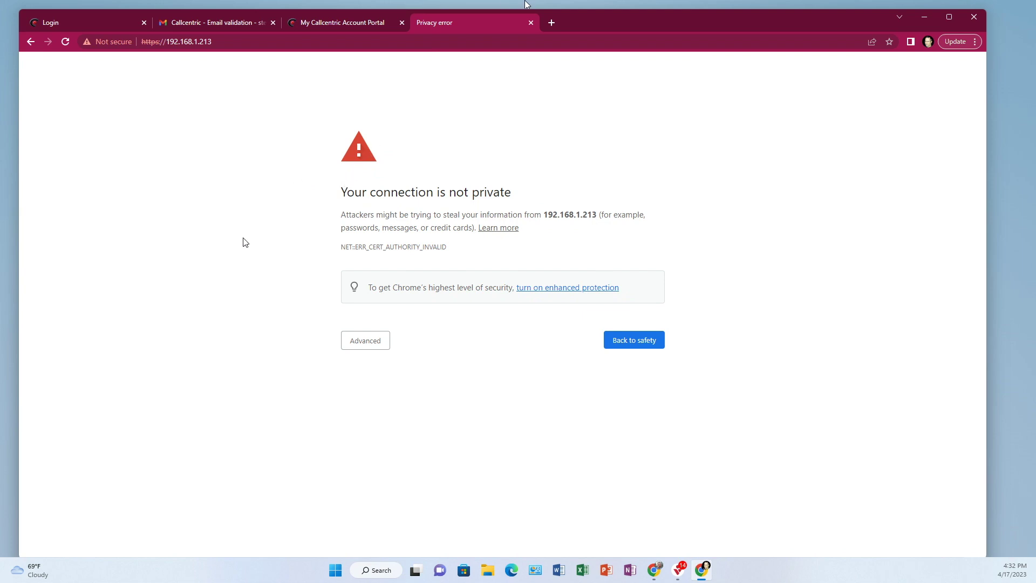
click(368, 344)
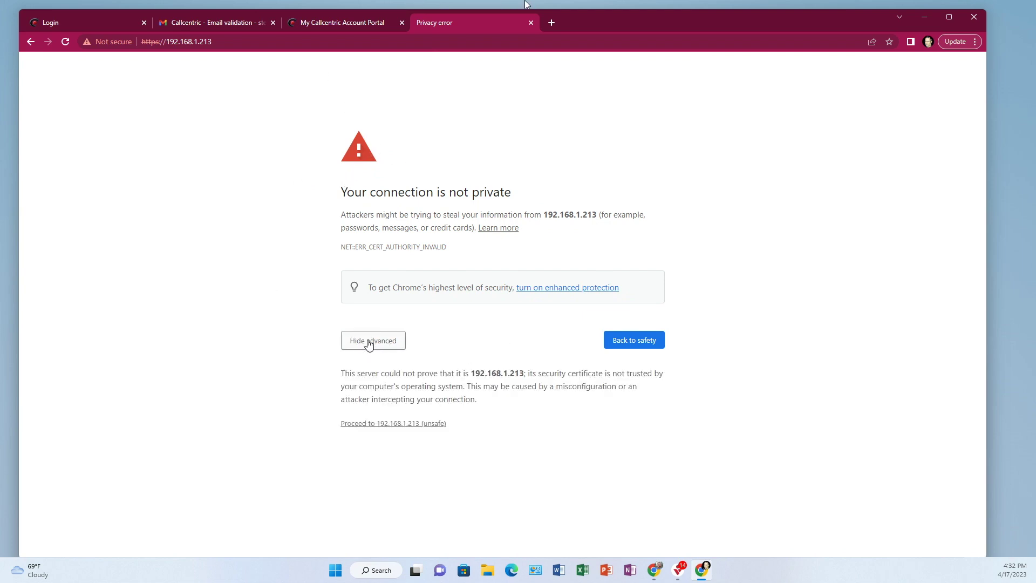
click(384, 424)
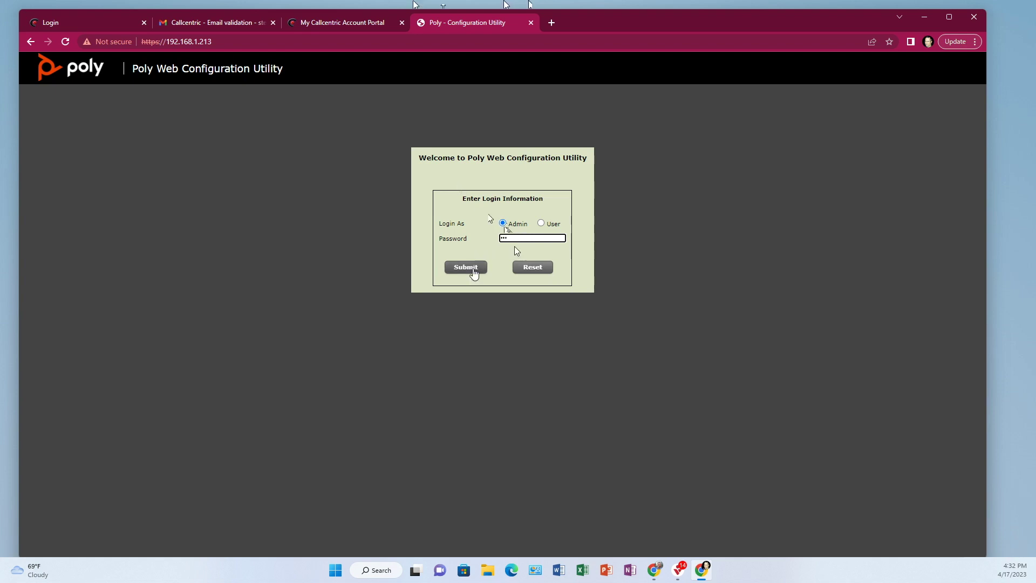
- Log in as admin and go to the Settings > Lines page for Line 1
click(471, 268)
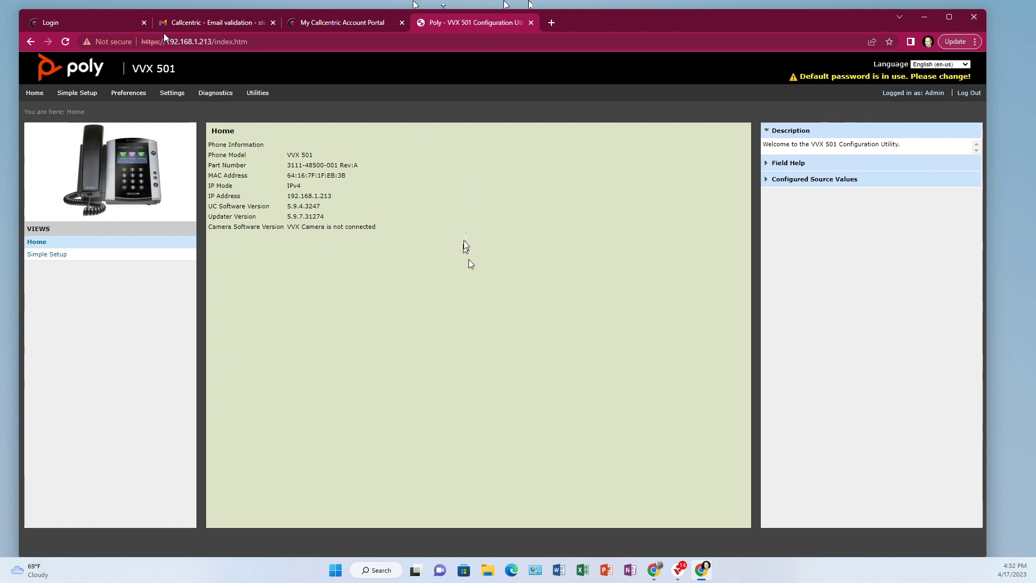
mouse_move(173, 97)
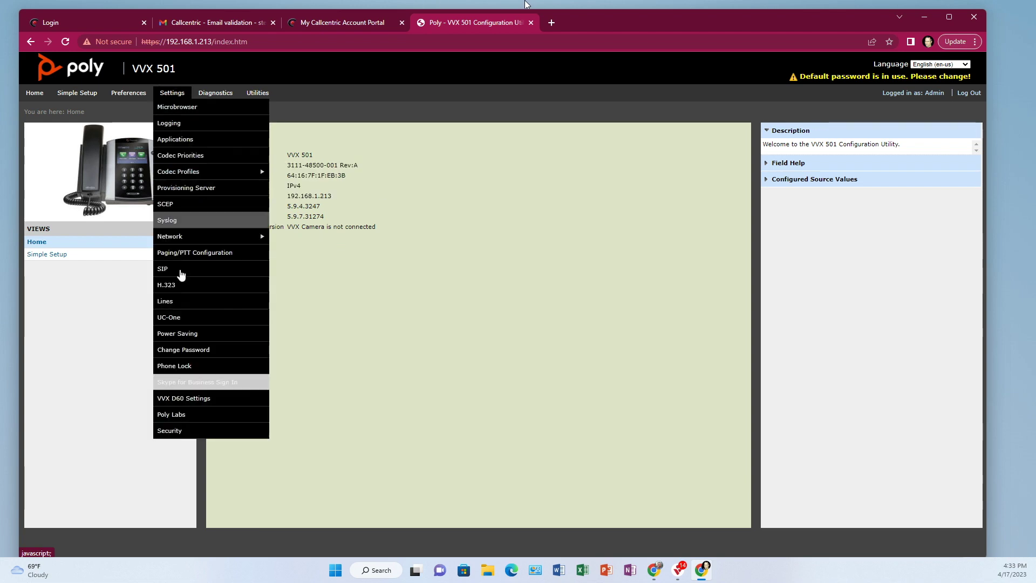
click(208, 300)
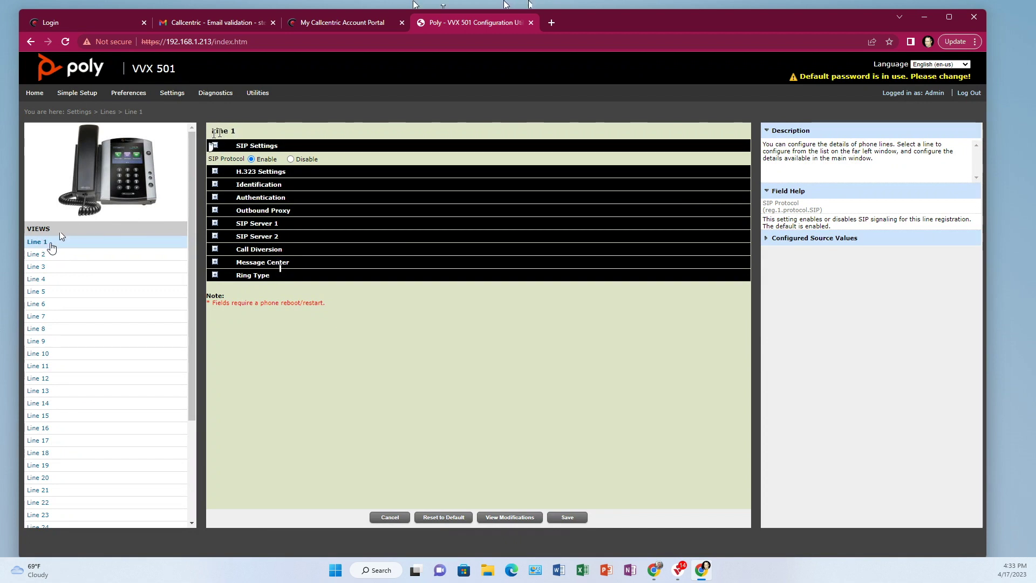
- Expand Line 1's Identification section and enter the user's display name
click(54, 255)
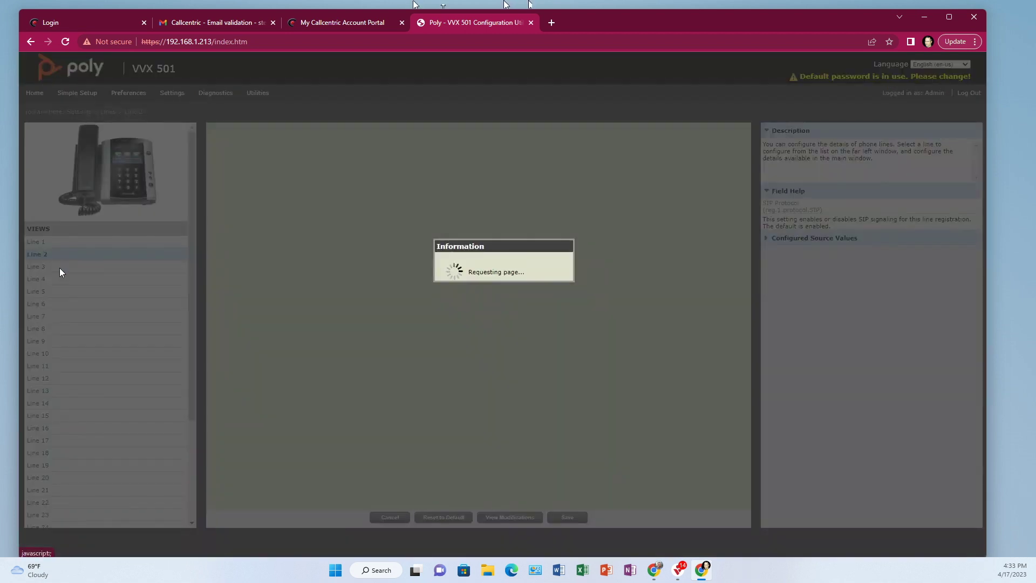
click(66, 243)
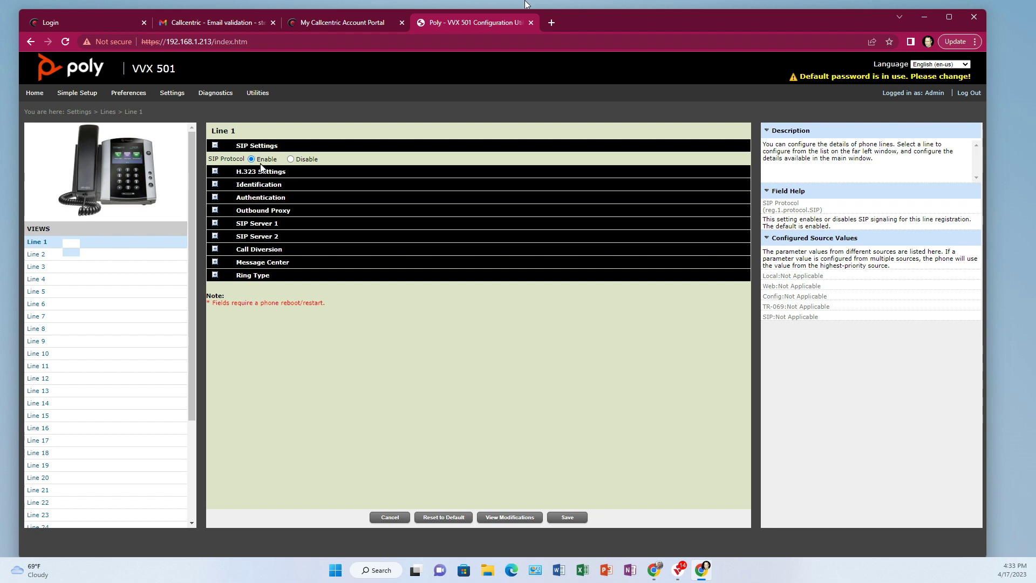
click(214, 185)
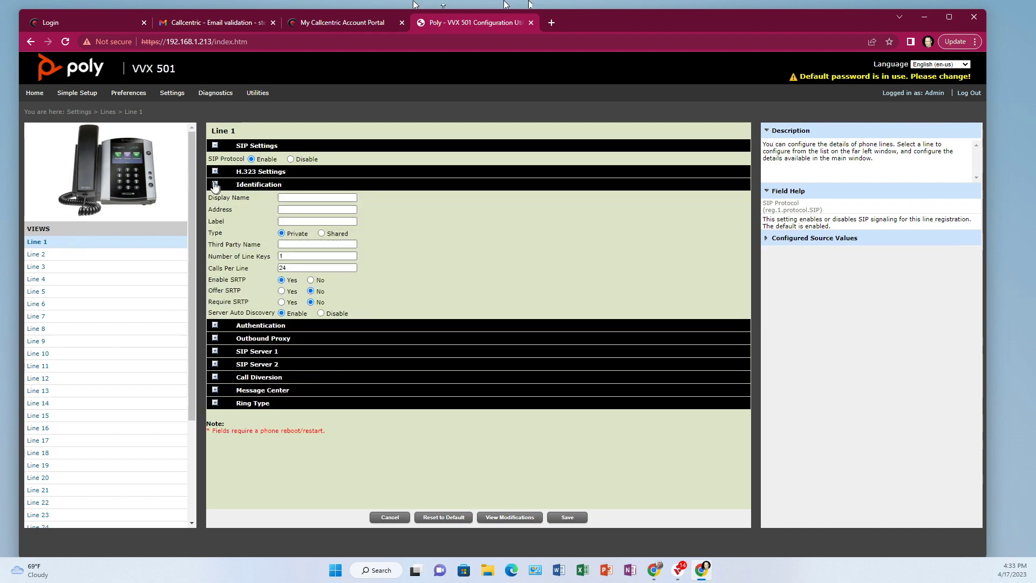
click(282, 198)
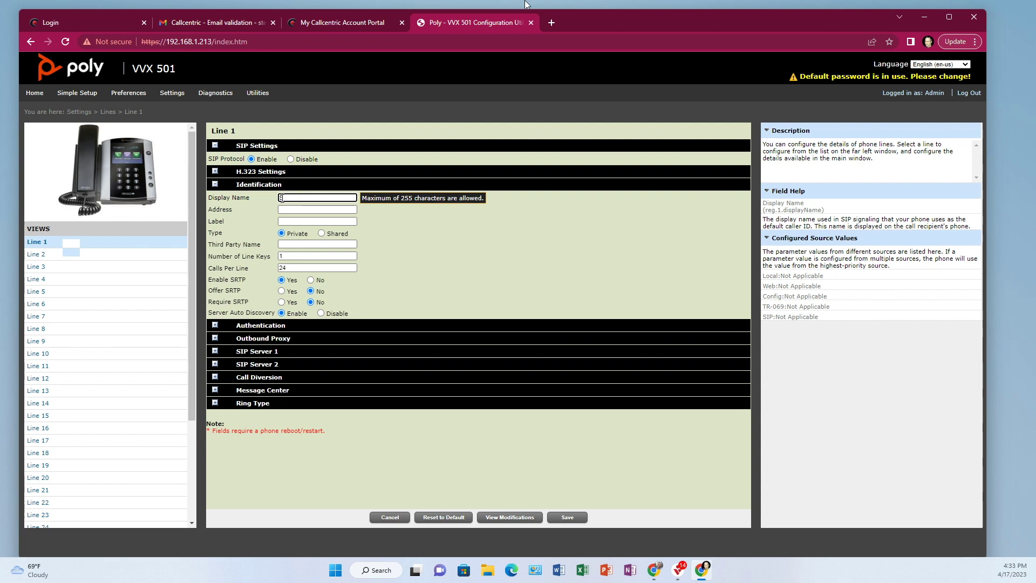
text(Steve O)
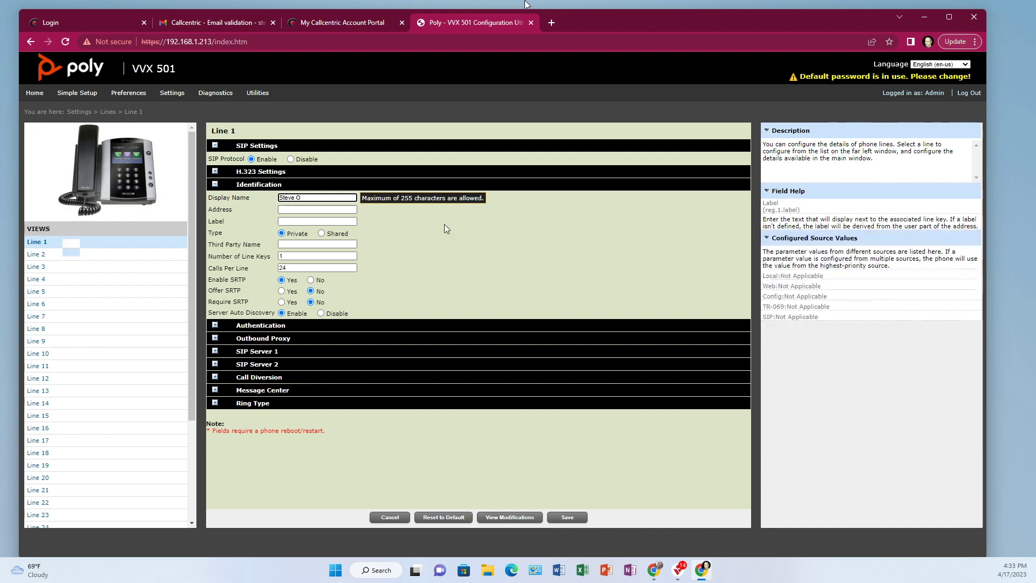
click(321, 21)
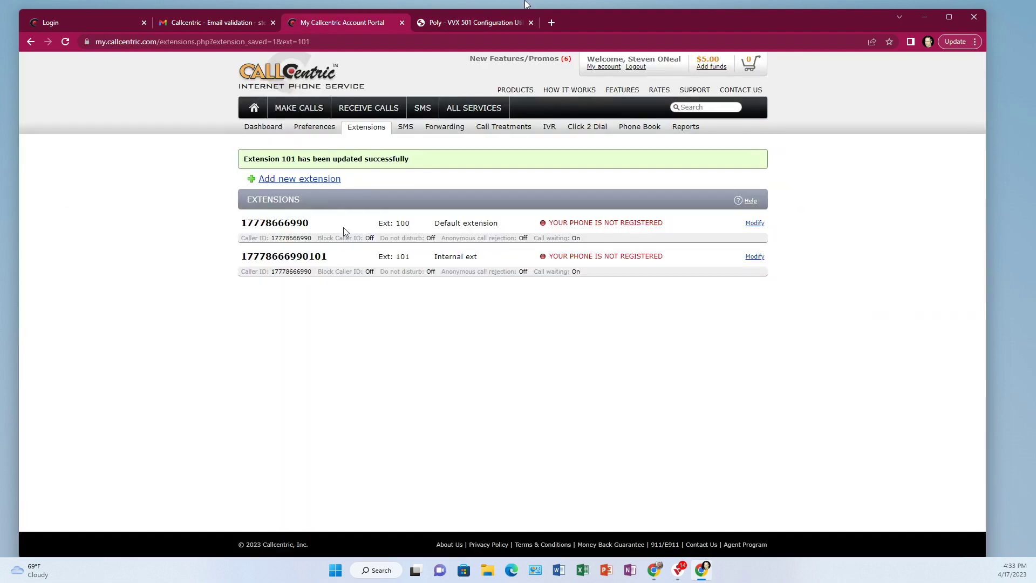
- Copy extension 101's SIP username in Callcentric and return to the phone's Line 1 settings
drag(331, 262, 241, 259)
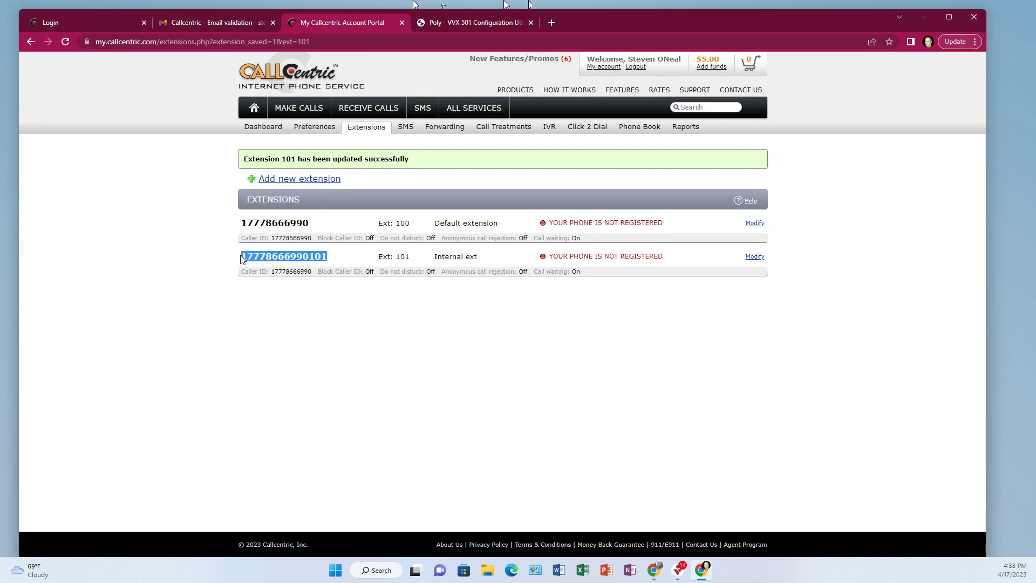
right_click(301, 259)
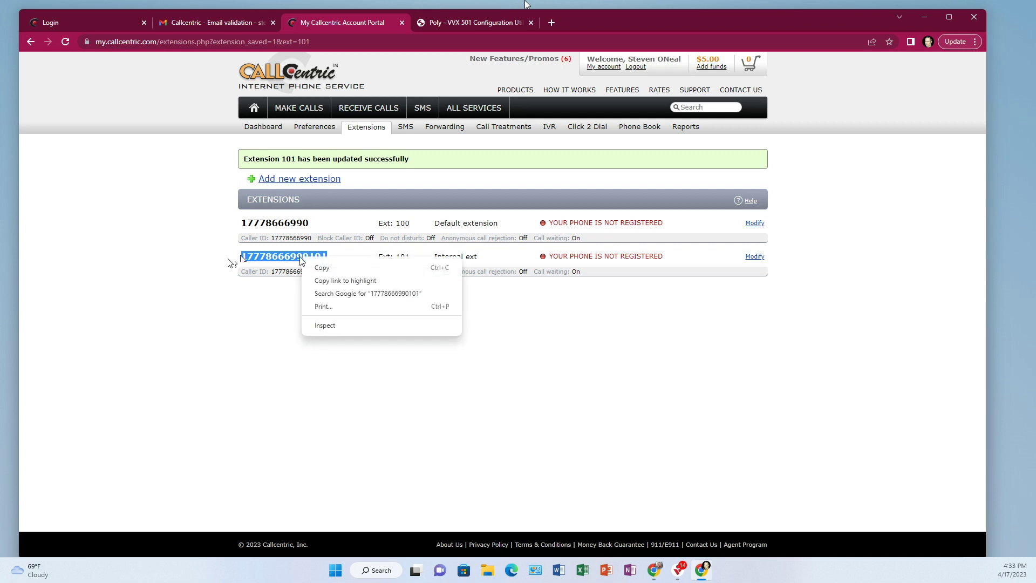
click(329, 268)
click(454, 16)
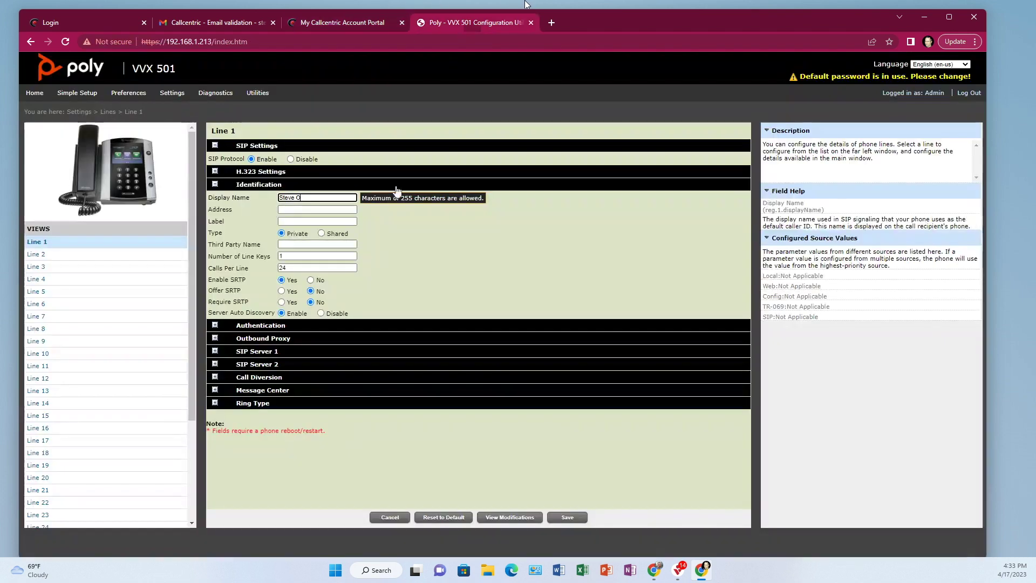
- Paste extension 101's SIP username into Line 1's Address and Third Party Name
click(292, 210)
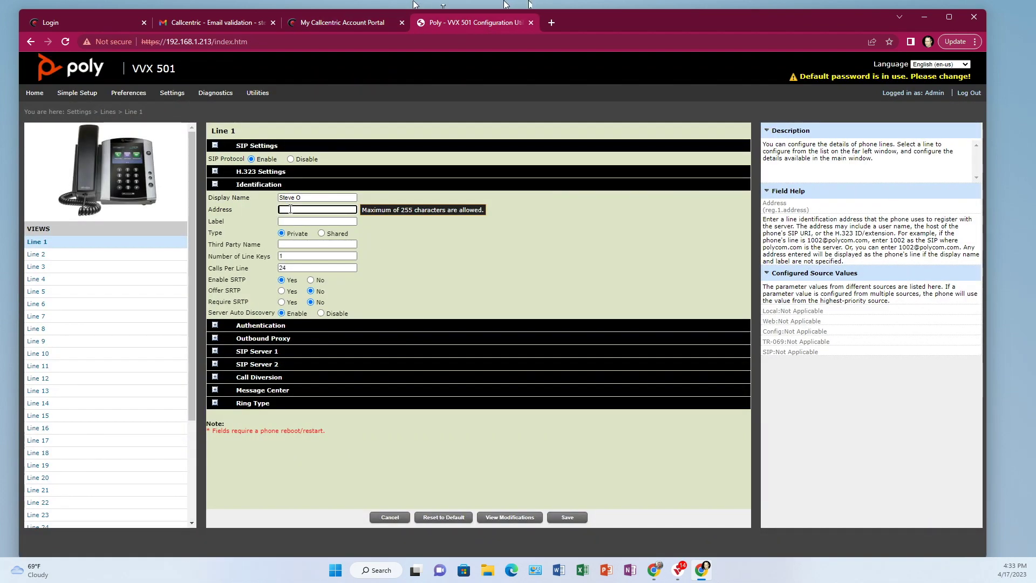
right_click(290, 212)
click(318, 309)
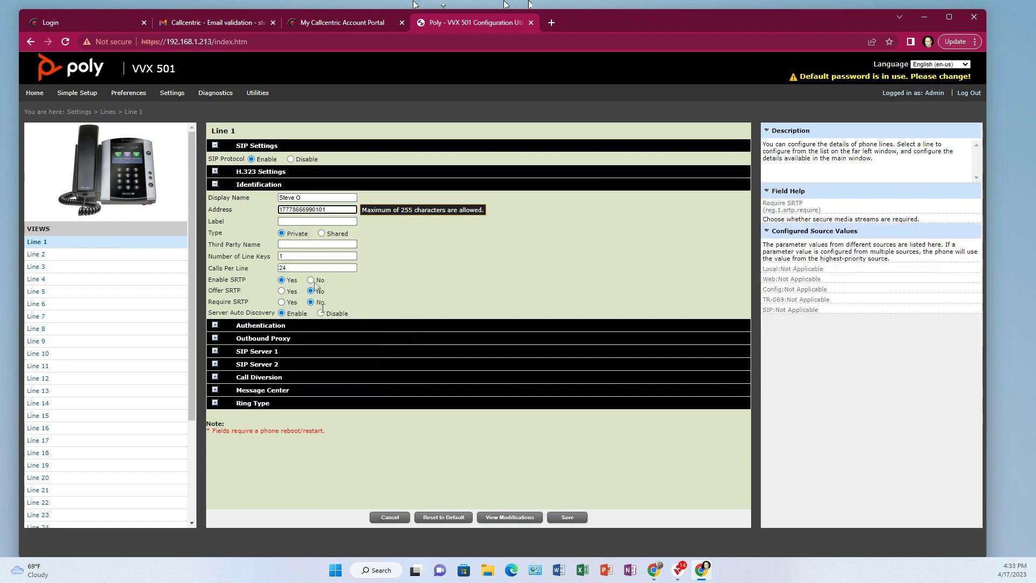
right_click(290, 245)
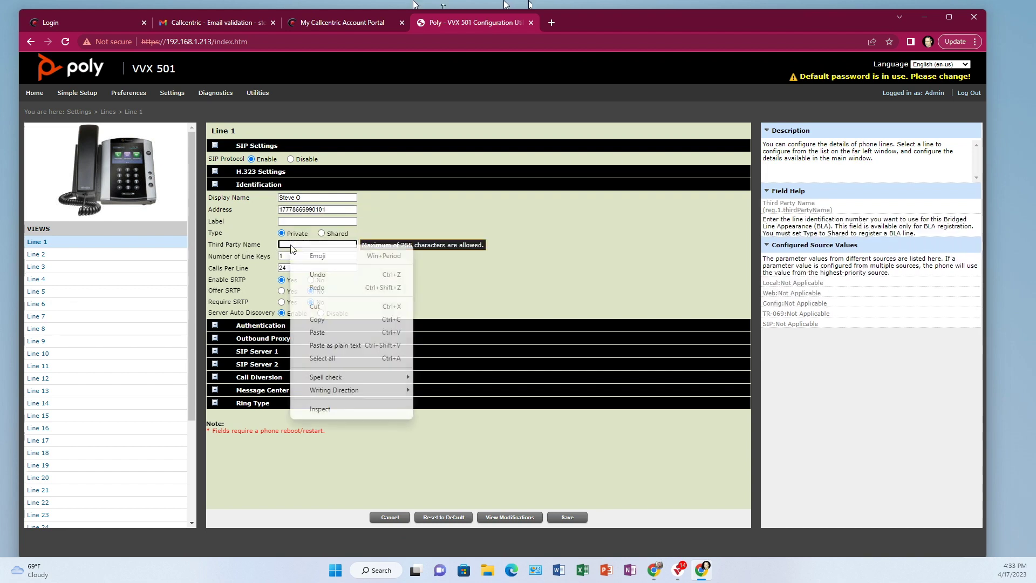
click(319, 345)
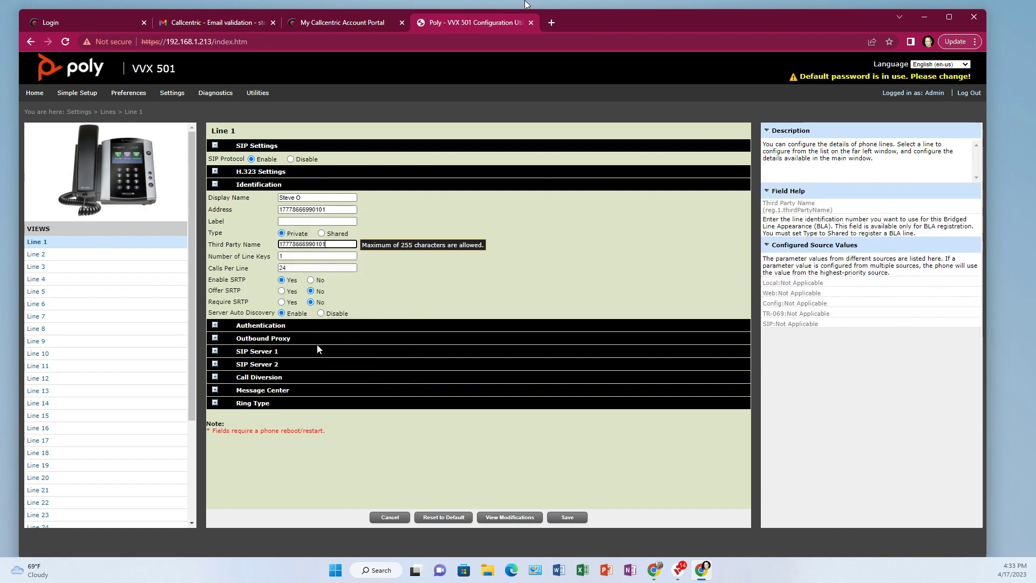
- Label Line 1 'Main' and set its number of line keys to 2
click(293, 219)
text(Main)
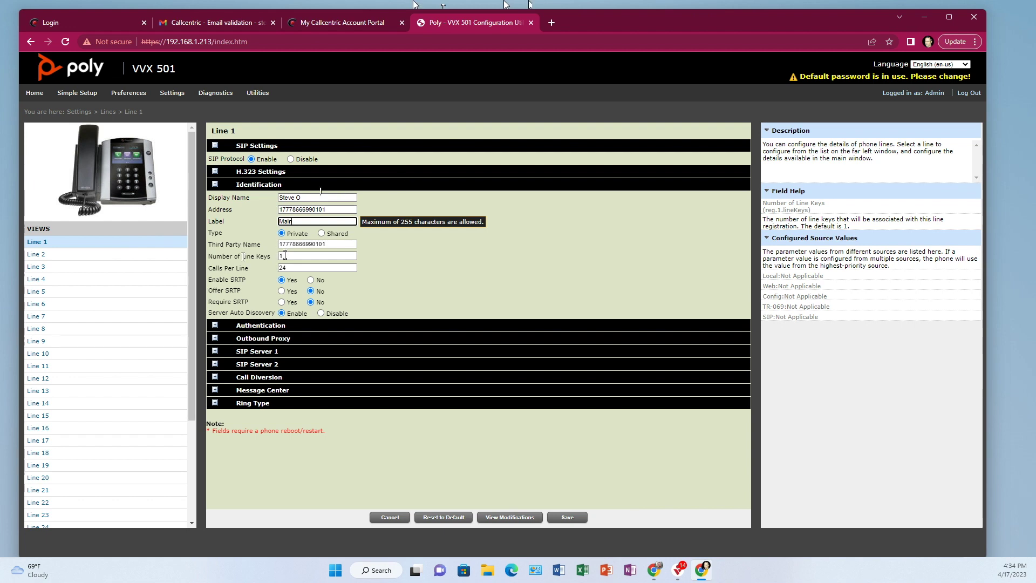
click(286, 254)
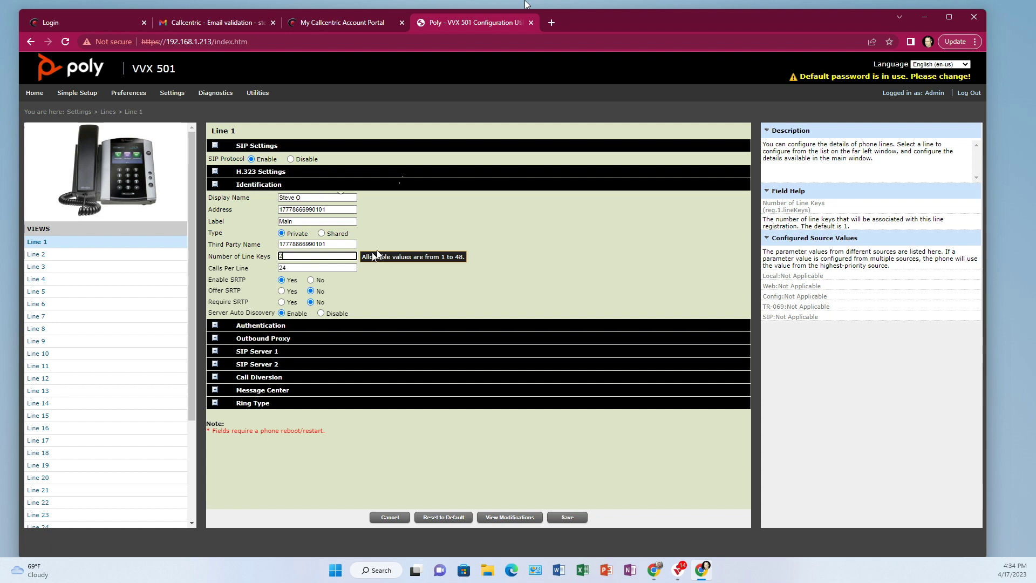
click(251, 325)
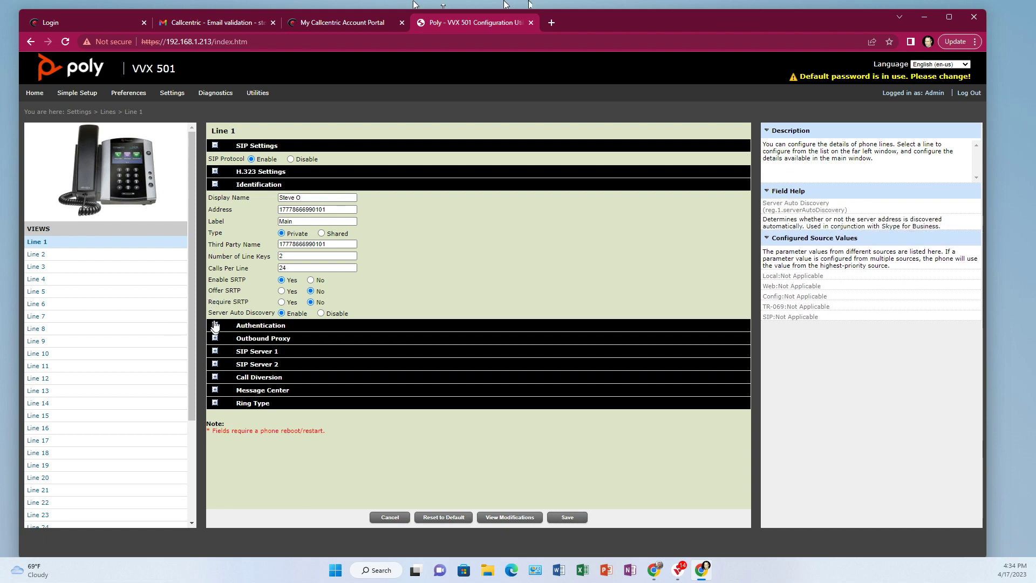
- Expand Authentication and set the domain to sip.callcentric.net
click(215, 325)
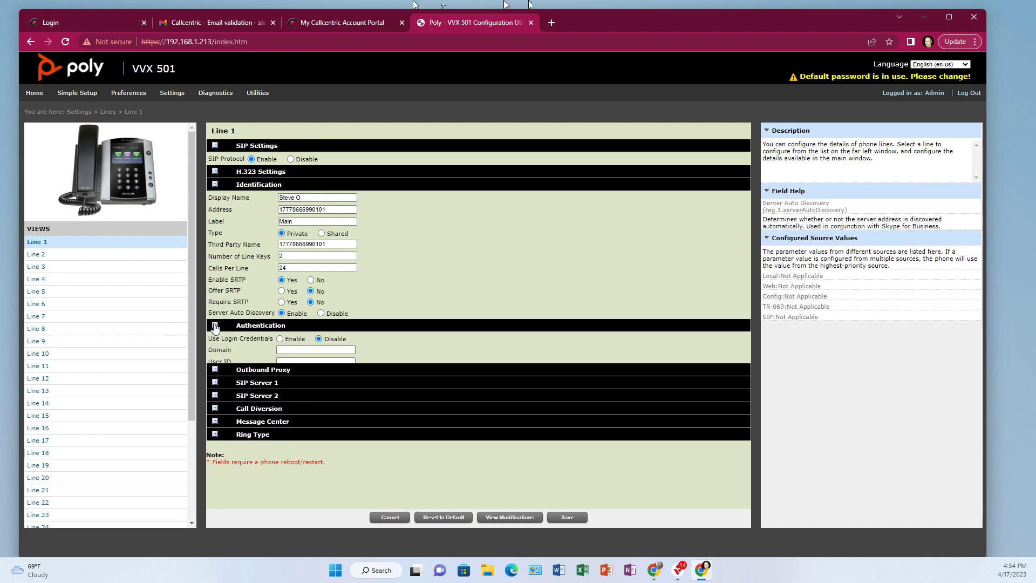
click(301, 351)
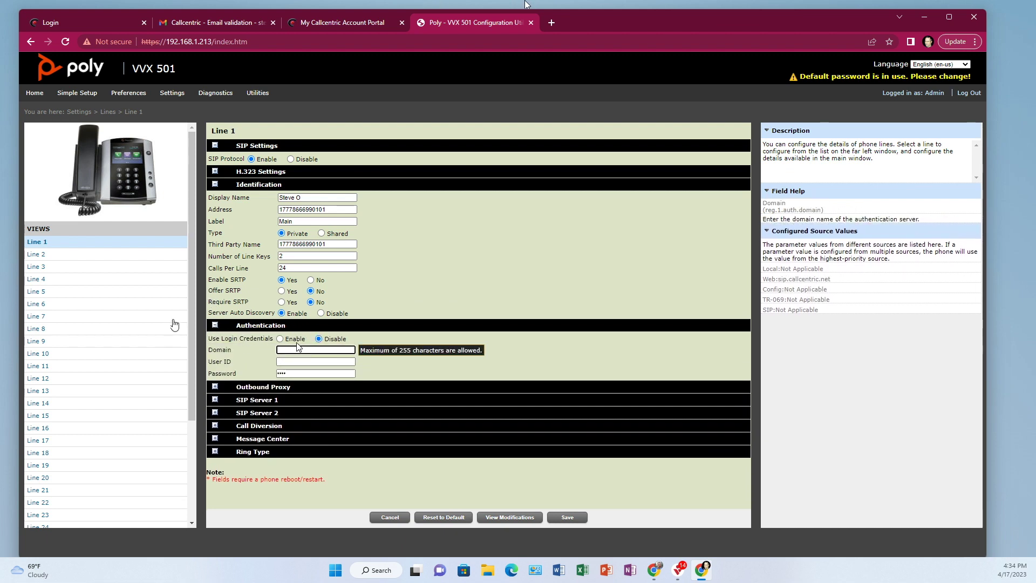
text(sip)
text(.callcentri)
text(c)
text(.co)
key(BackSpace)
key(BackSpace)
key(BackSpace)
key(BackSpace)
key(BackSpace)
key(BackSpace)
key(BackSpace)
key(BackSpace)
key(BackSpace)
key(BackSpace)
key(BackSpace)
key(BackSpace)
key(BackSpace)
key(BackSpace)
key(BackSpace)
key(BackSpace)
key(BackSpace)
key(BackSpace)
text(sip.callcentri)
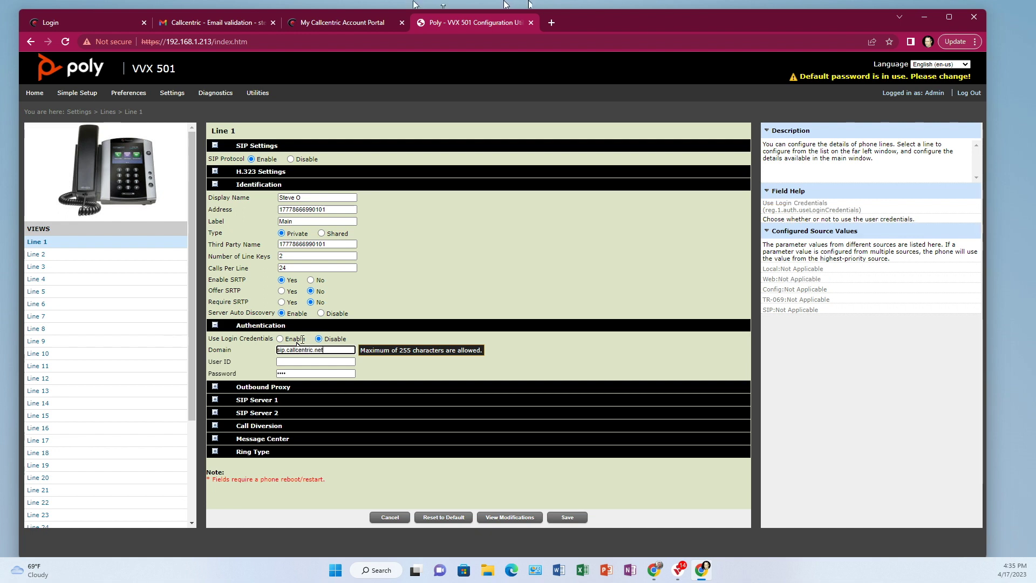
- Copy the SIP username from Address into the Authentication User ID field
drag(326, 210, 271, 214)
right_click(291, 210)
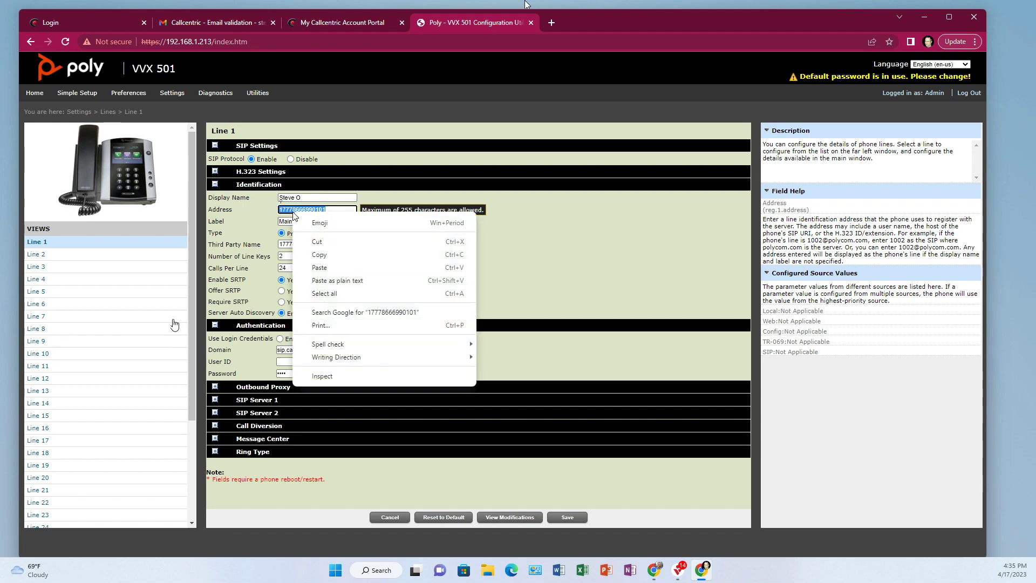
click(334, 254)
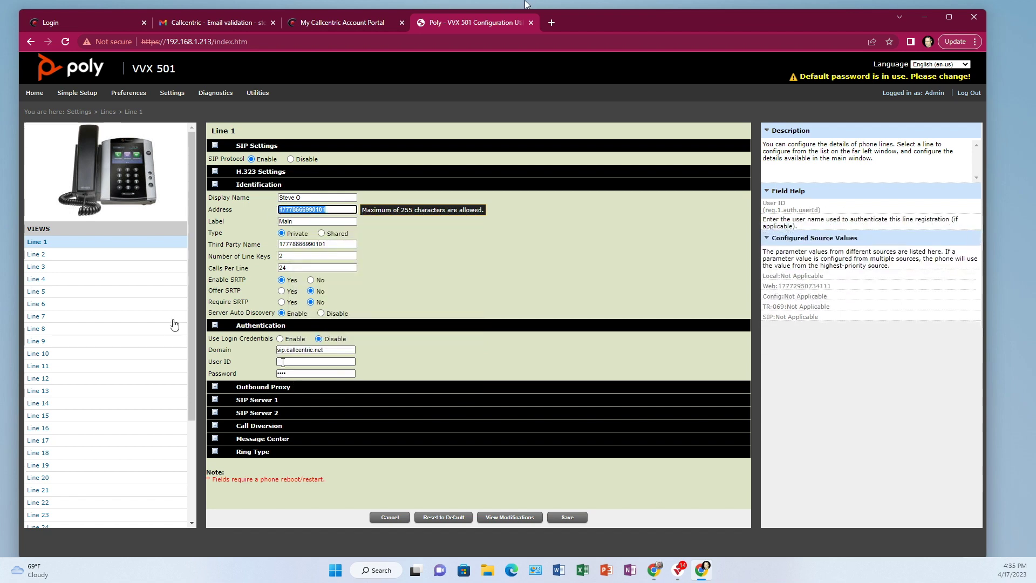
click(284, 362)
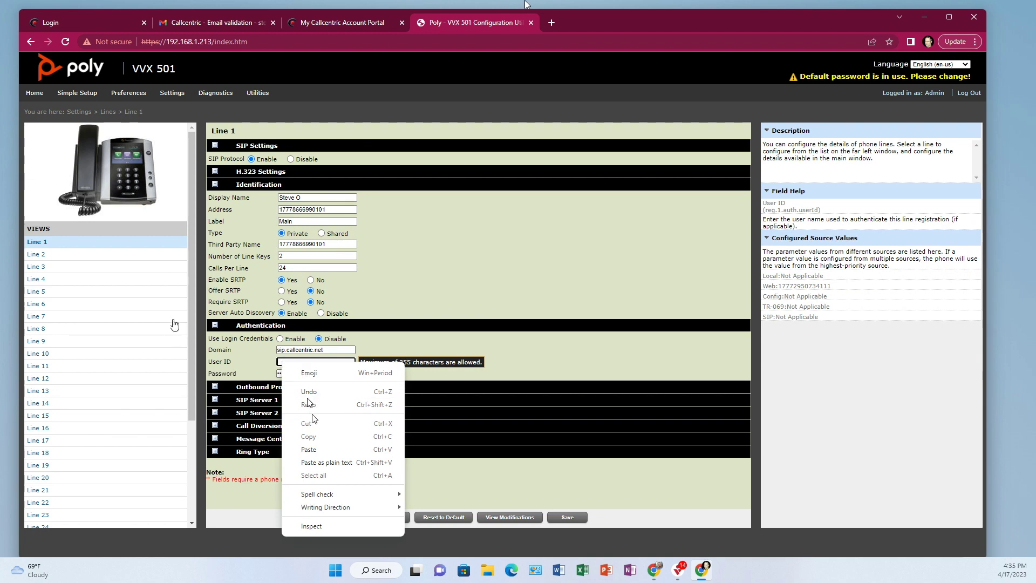
click(320, 463)
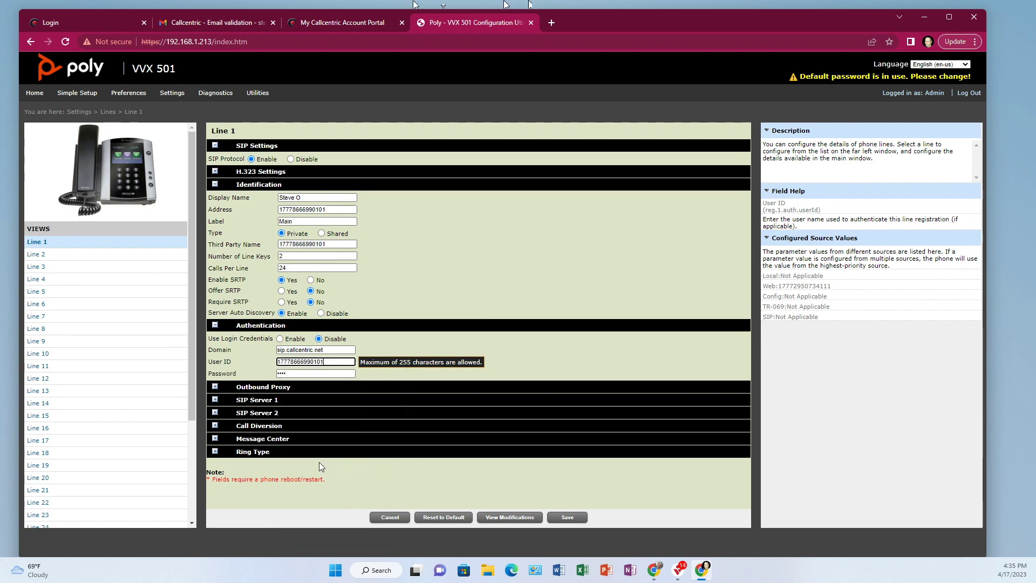
click(284, 373)
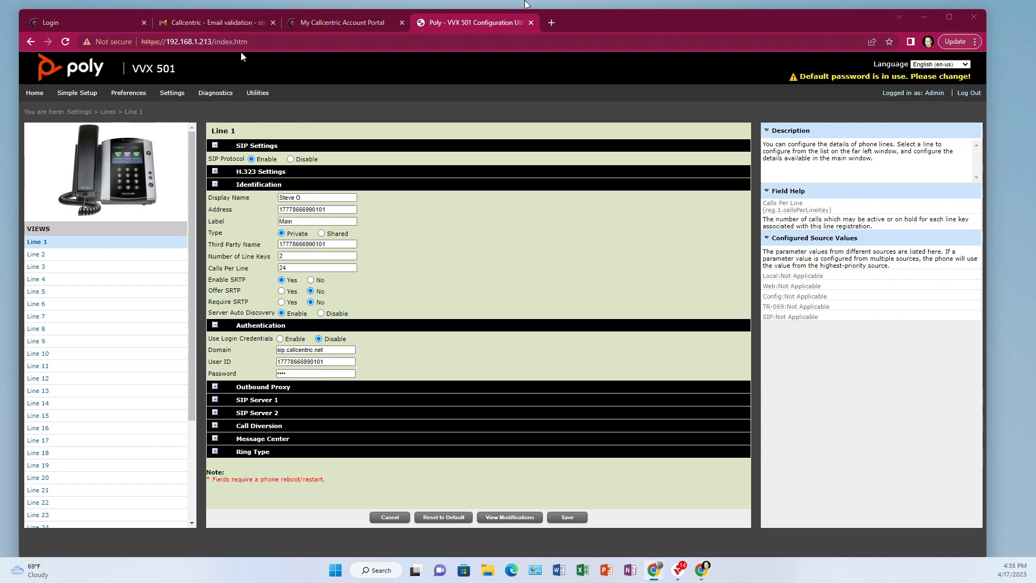
- Paste extension 101's SIP password from the Callcentric portal into Line 1's authentication Password
click(315, 24)
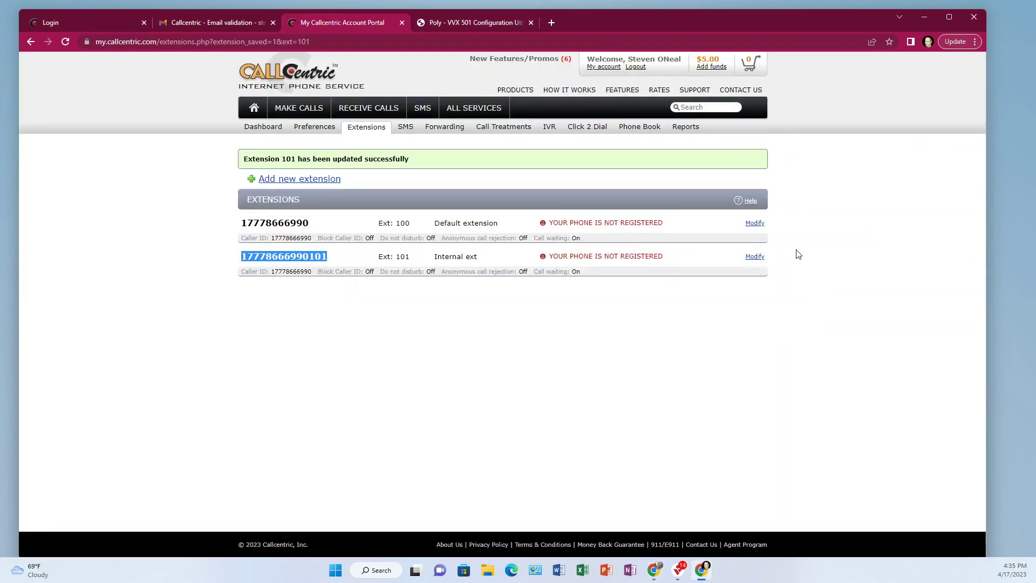
click(761, 259)
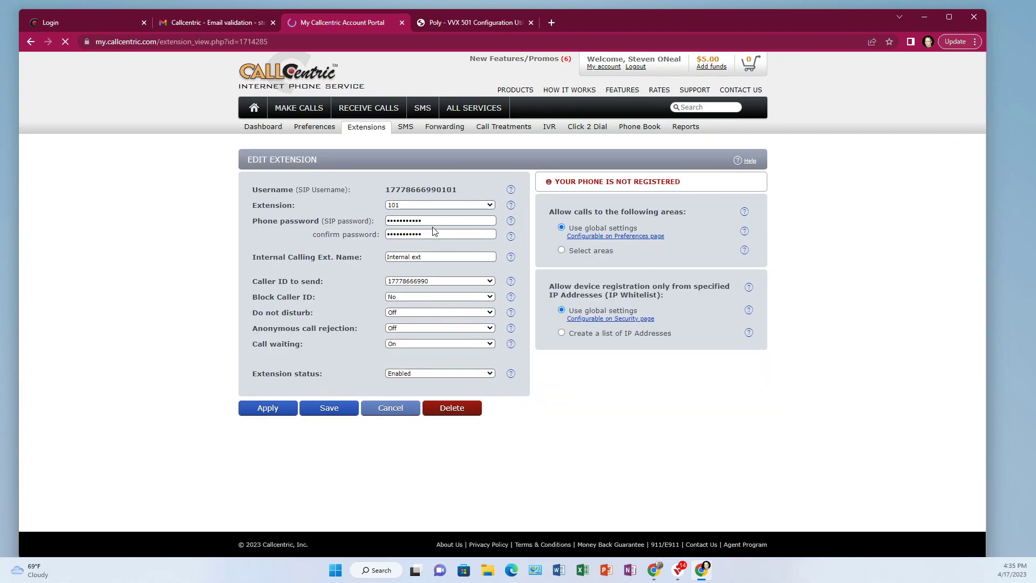
click(467, 22)
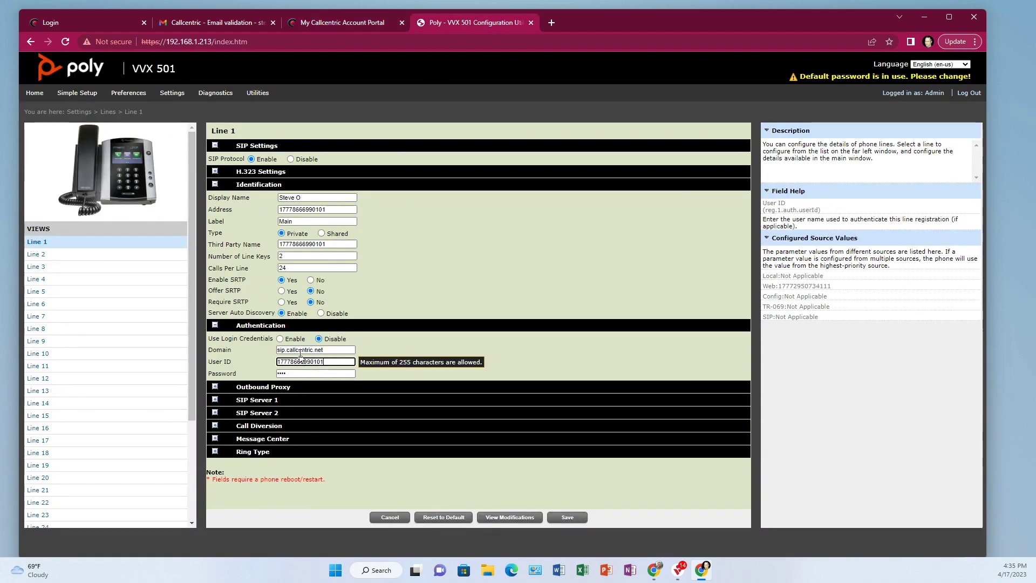
click(300, 372)
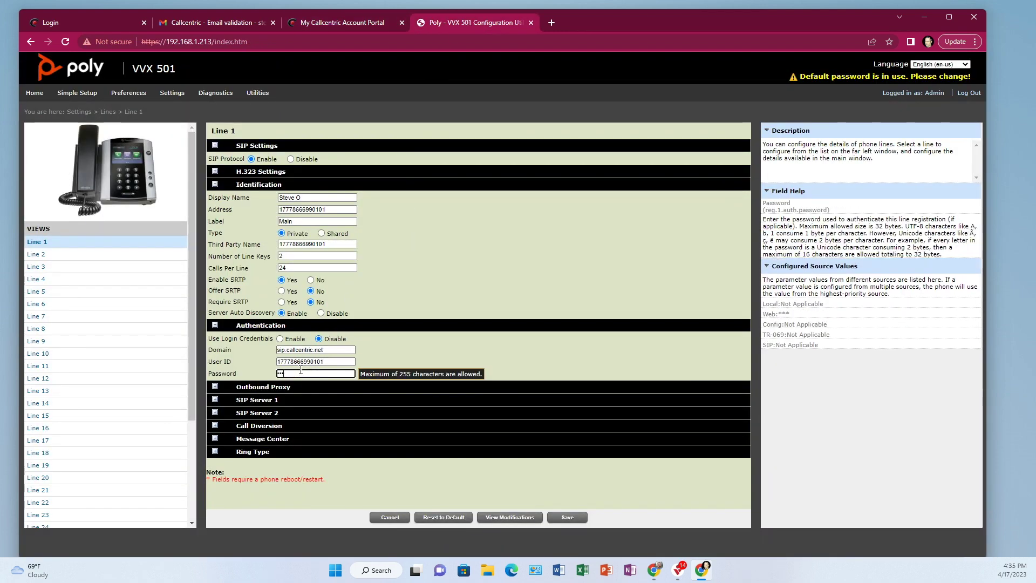
key(ctrl+v)
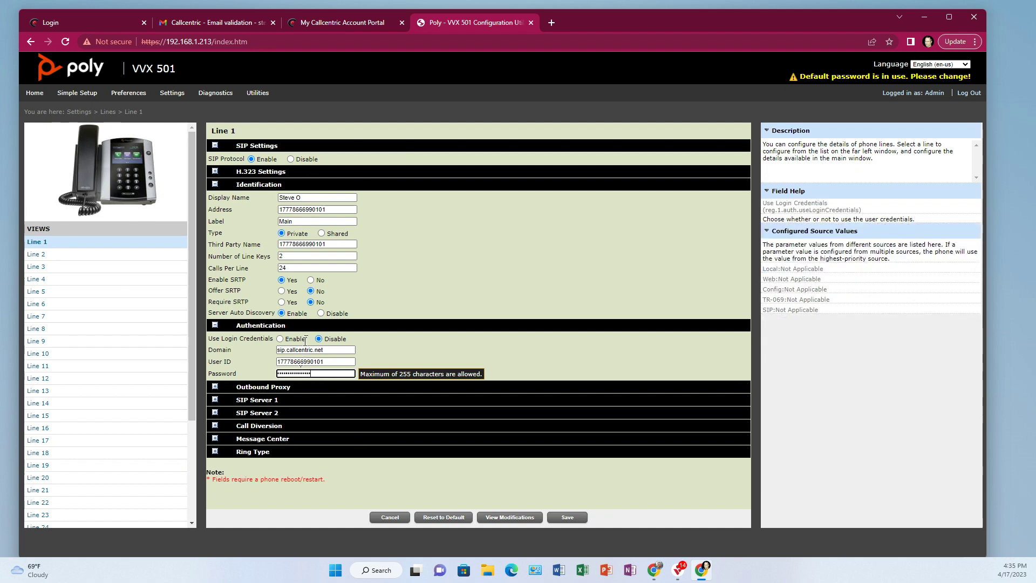
- Give SIP Server 1 address sip.callcentric.net, port 5060 and UDPOnly transport, keeping Expires at 60
click(215, 400)
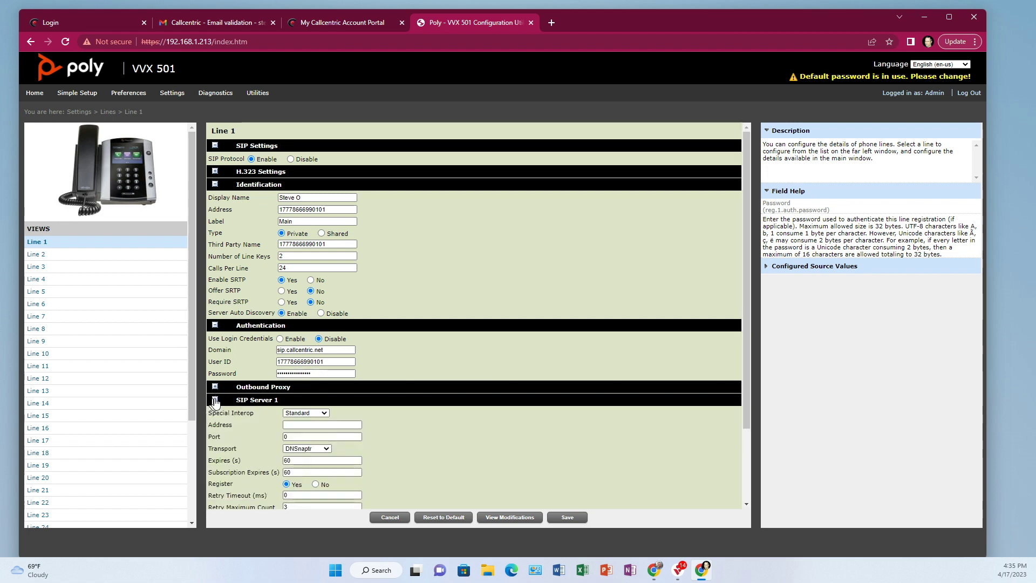
click(319, 425)
text(sip)
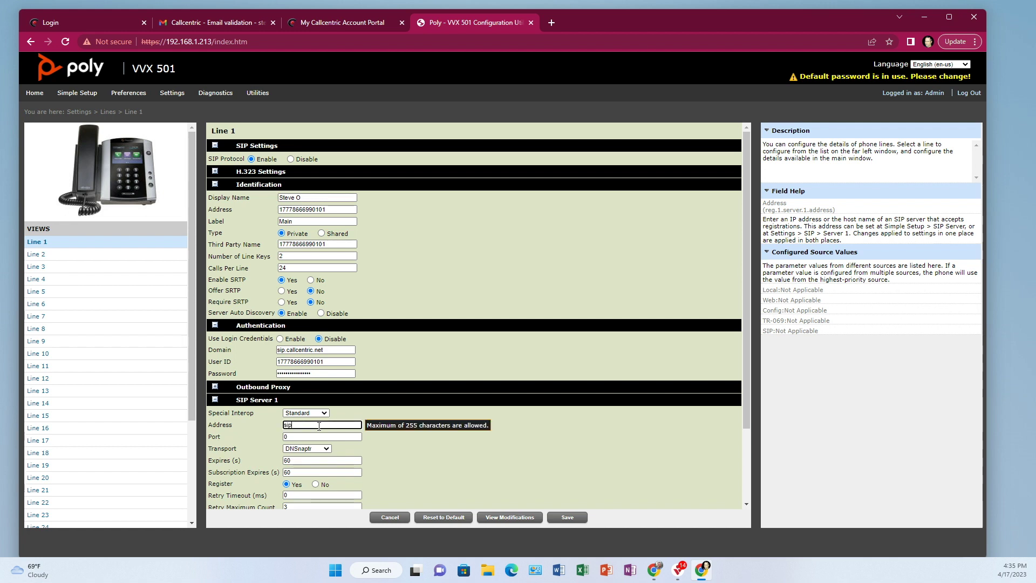
text(.callcentric.net)
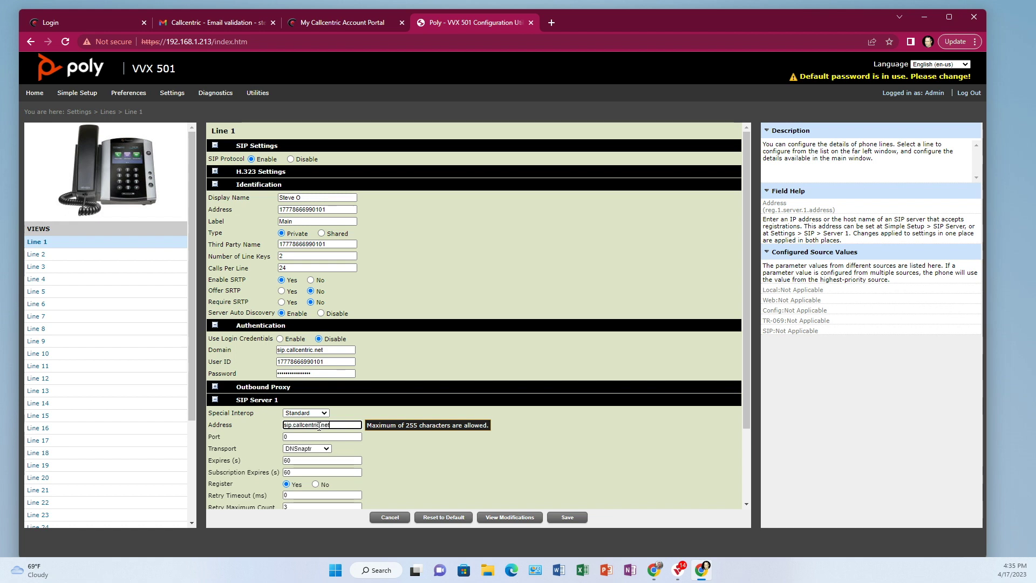
click(315, 437)
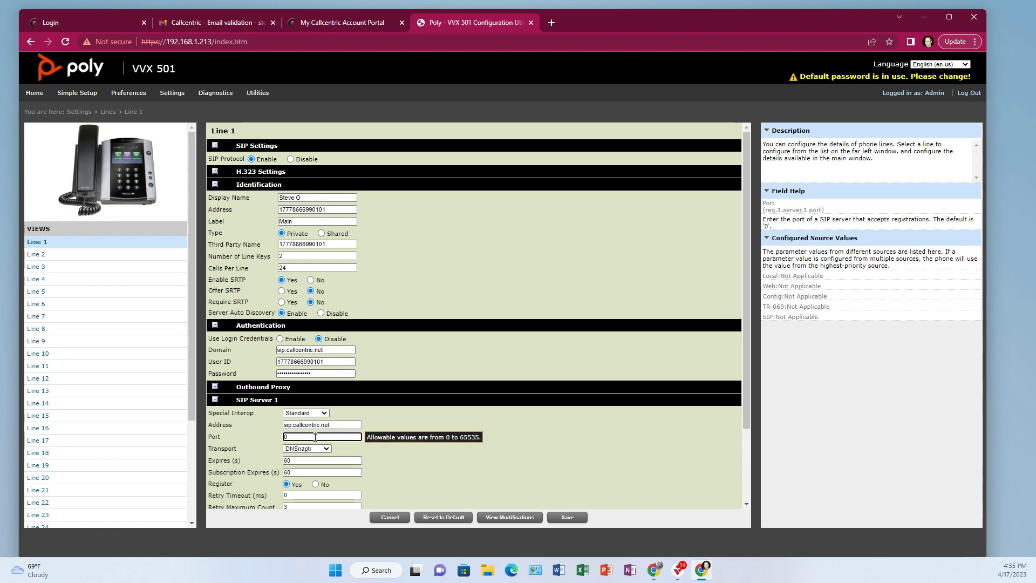
key(BackSpace)
text(5060)
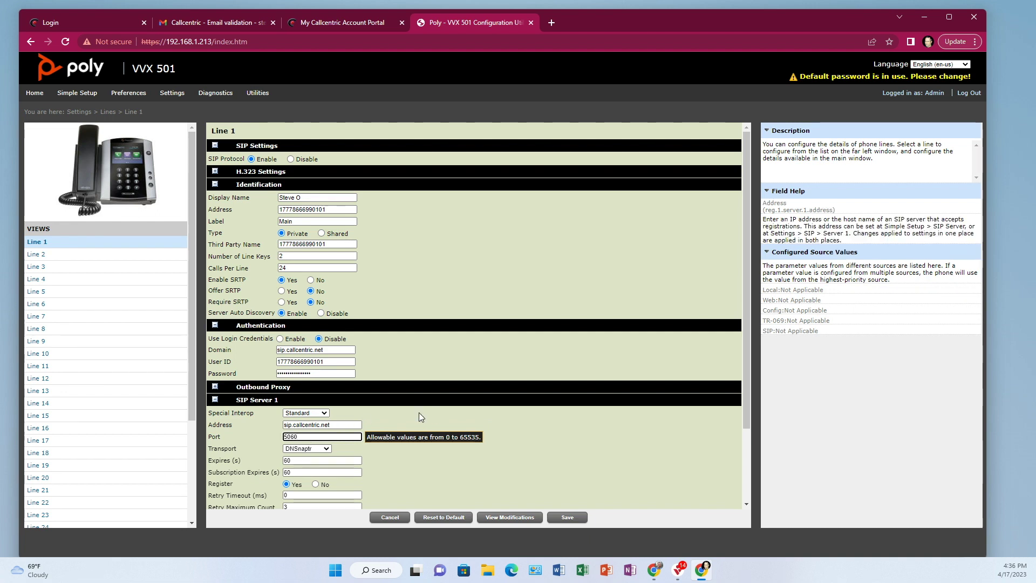
click(326, 448)
click(318, 456)
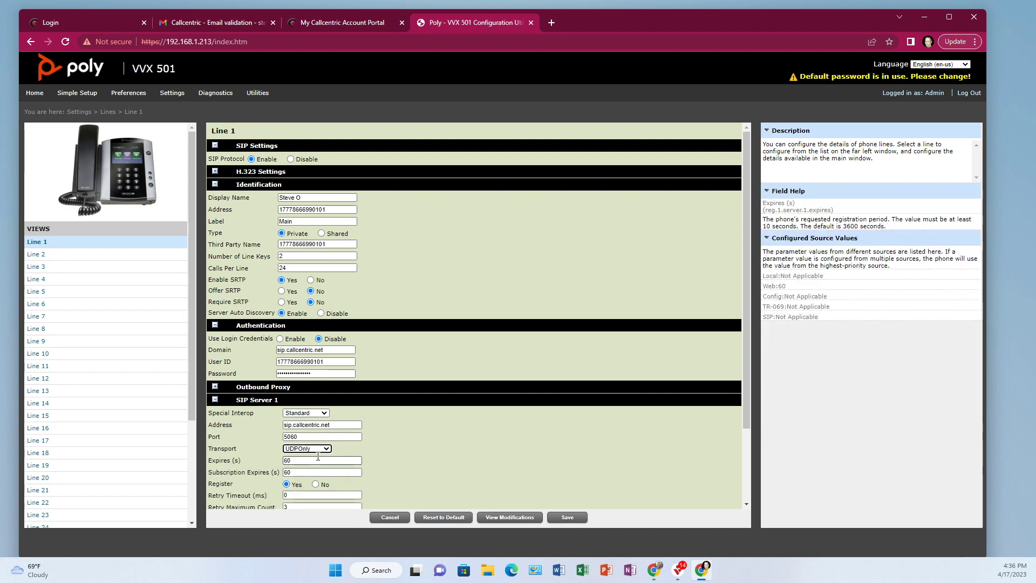
click(297, 458)
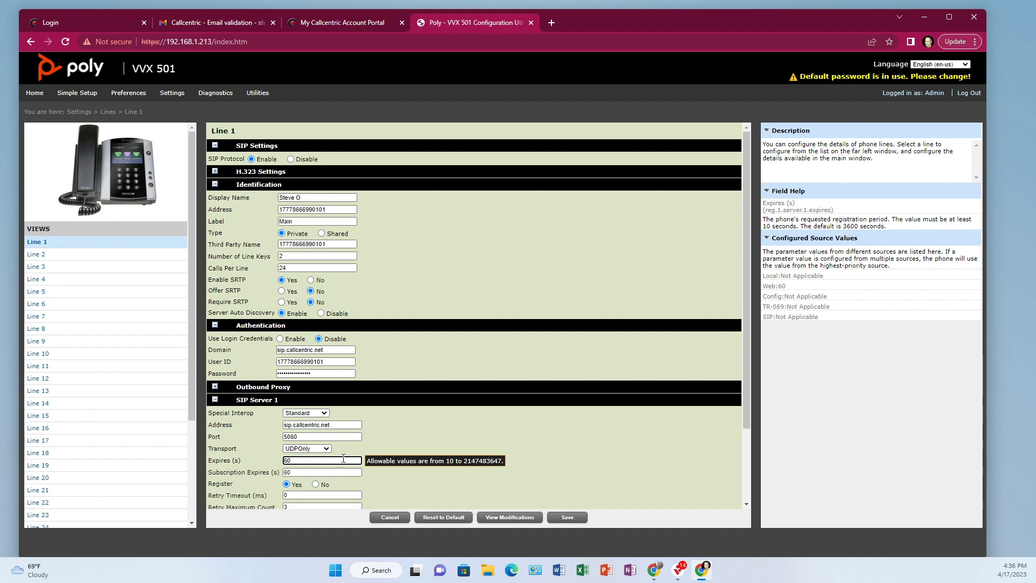
text(3)
text(6)
key(BackSpace)
key(BackSpace)
scroll(411, 484, down, 3)
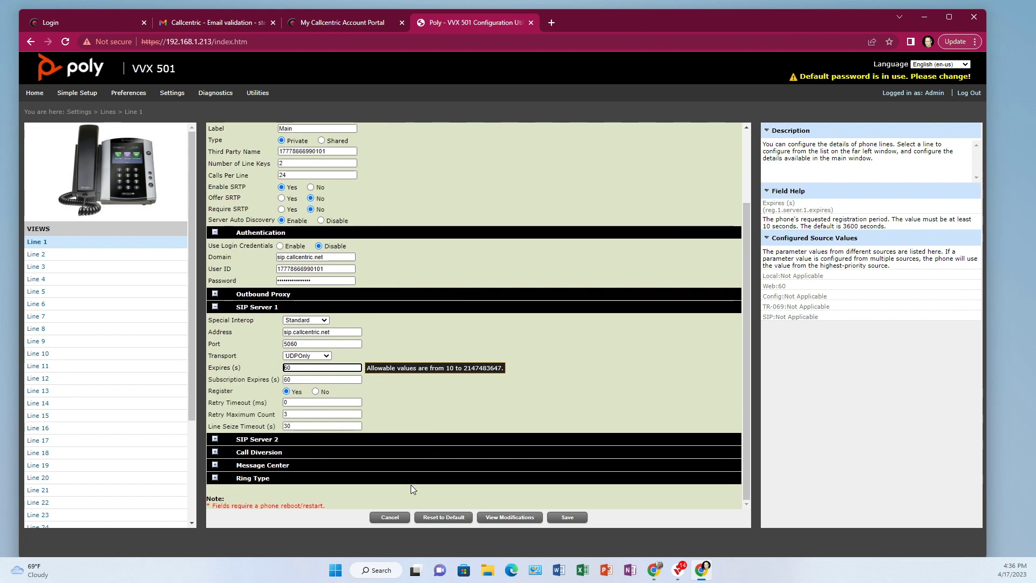
- Save the Line 1 SIP server and credential changes and confirm with Yes
click(568, 517)
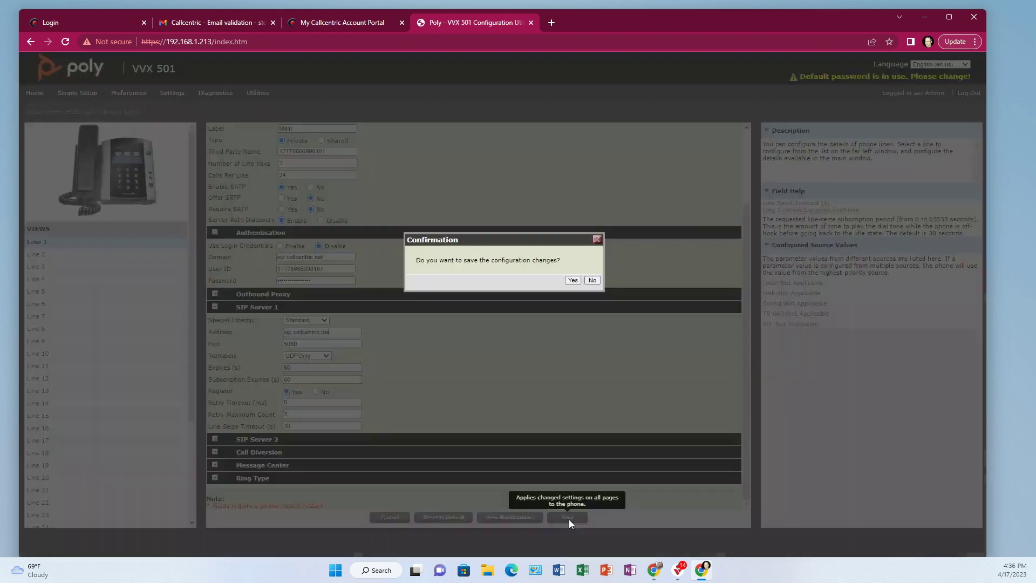
click(571, 280)
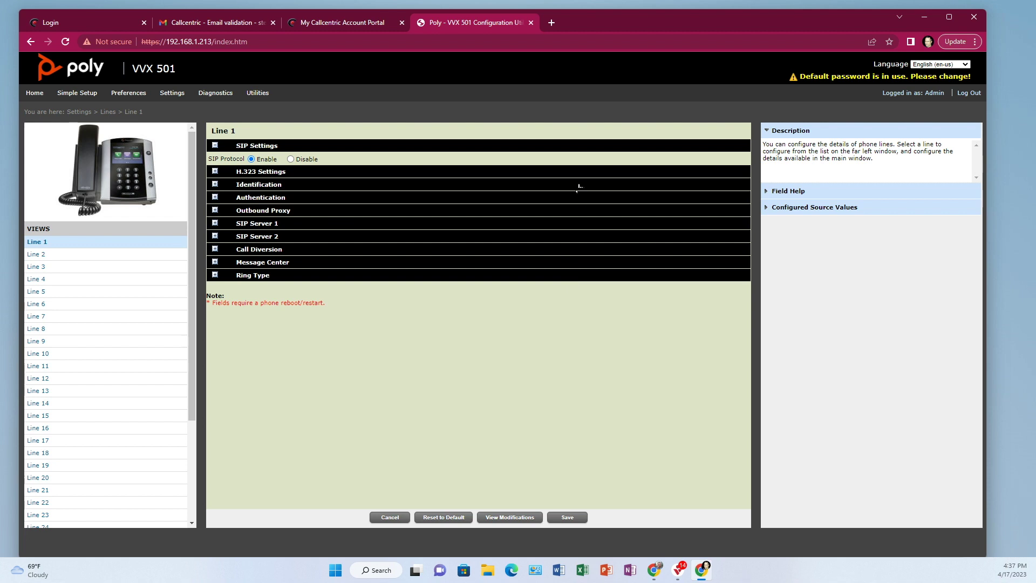
click(340, 24)
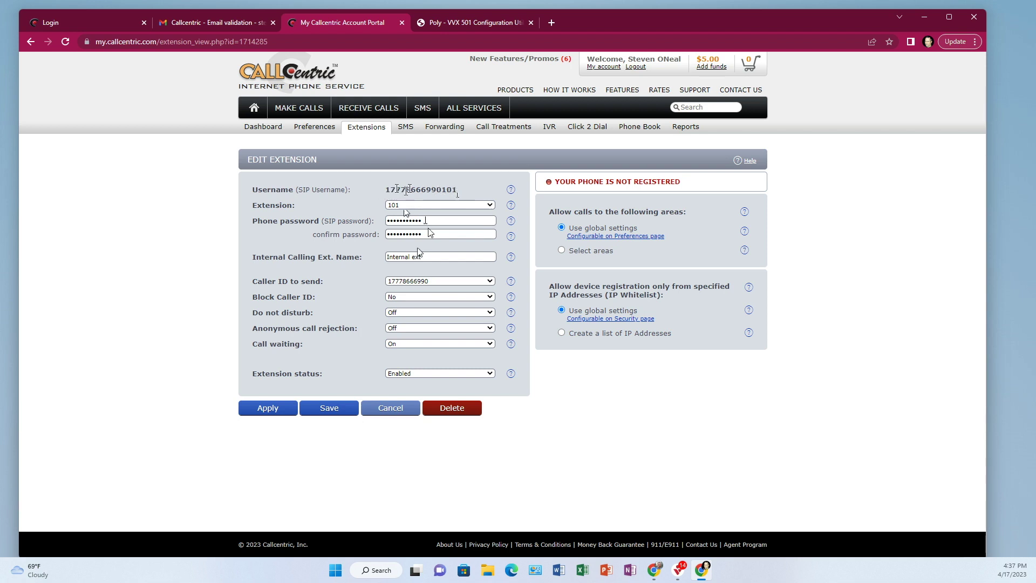
click(452, 22)
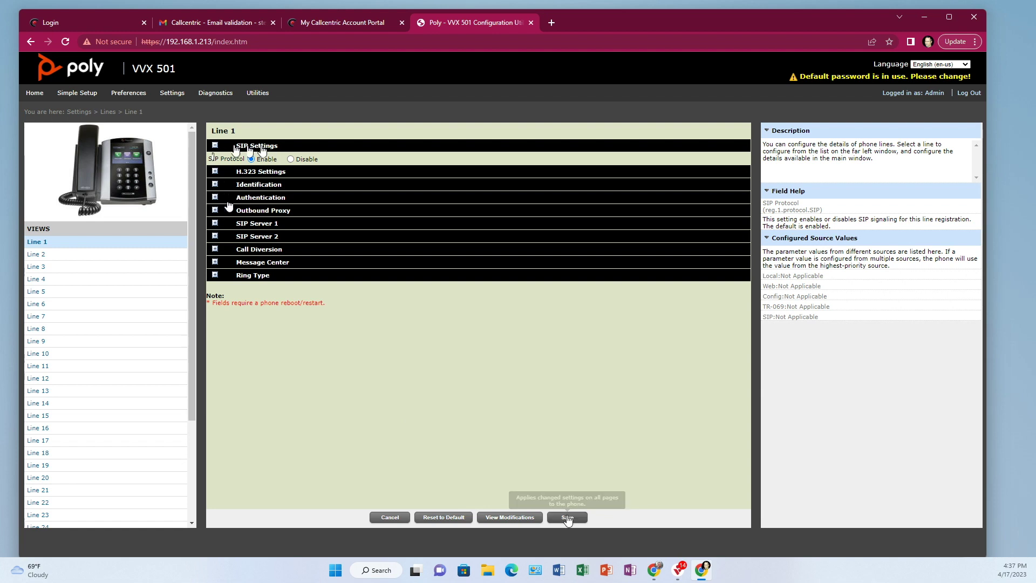
click(567, 516)
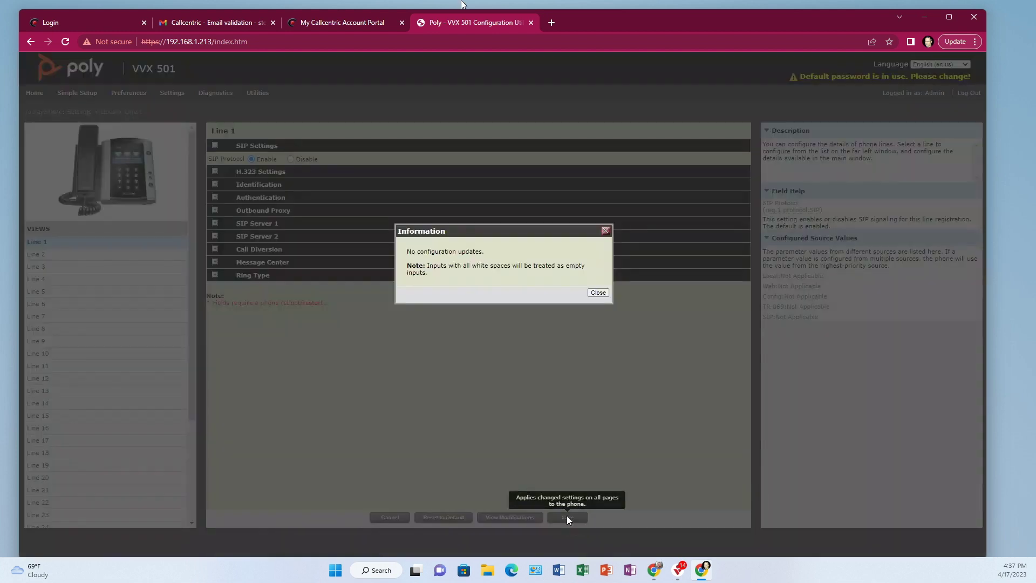
click(597, 293)
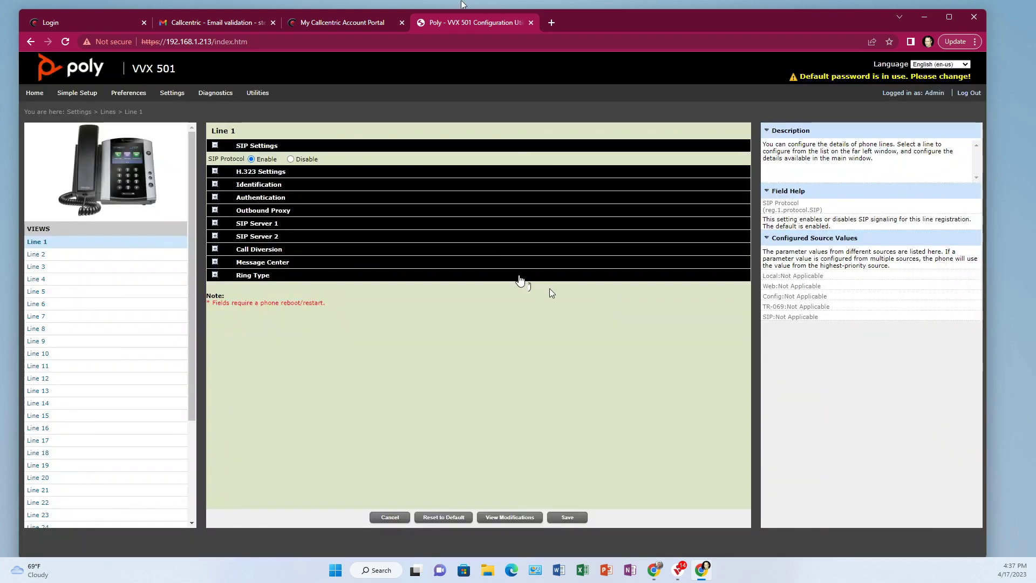
mouse_move(135, 95)
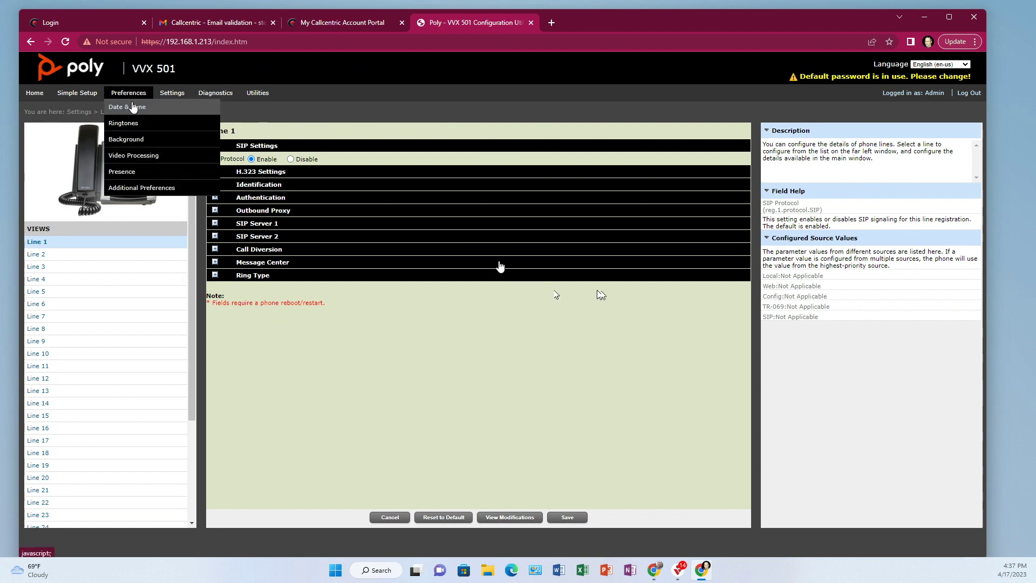
- Select pool.ntp.org as the SNTP server under Date & Time's Time Synchronization and save
click(132, 106)
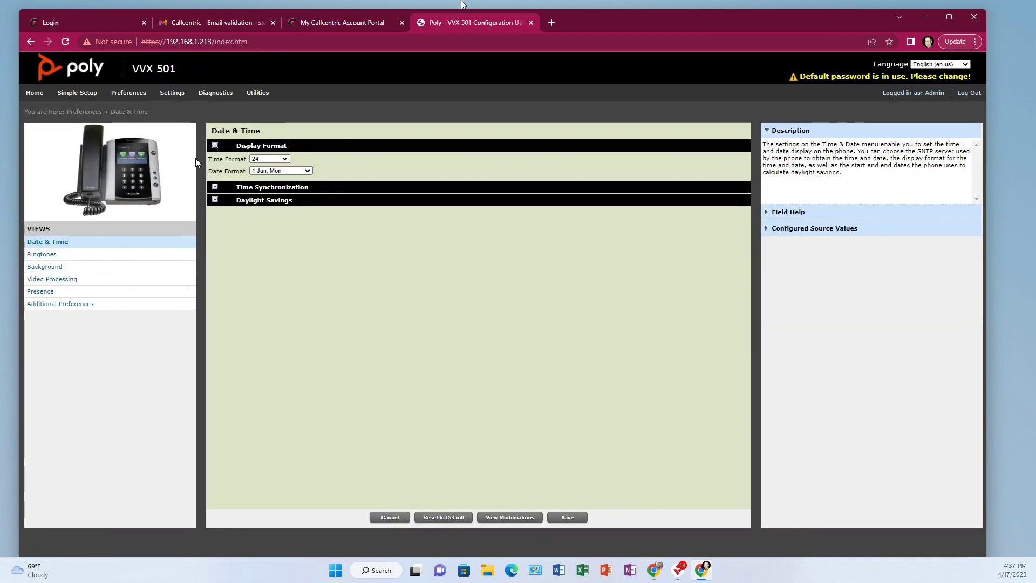
click(215, 187)
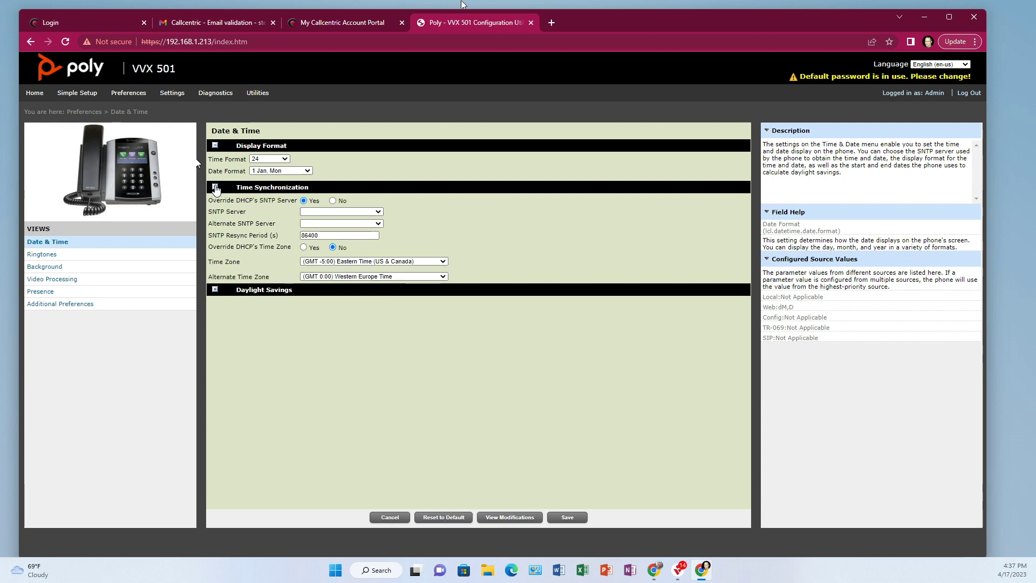
click(380, 213)
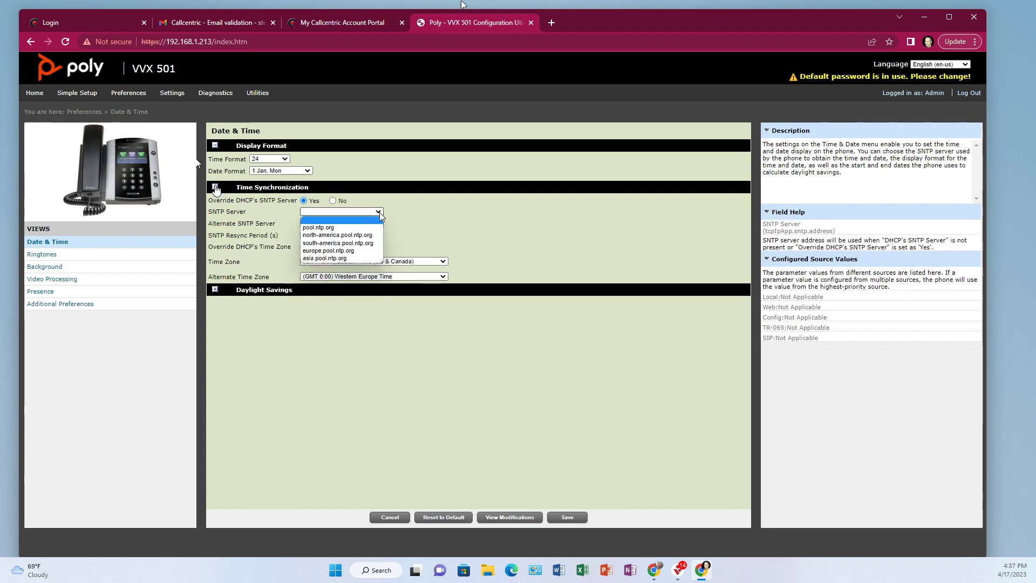
click(369, 227)
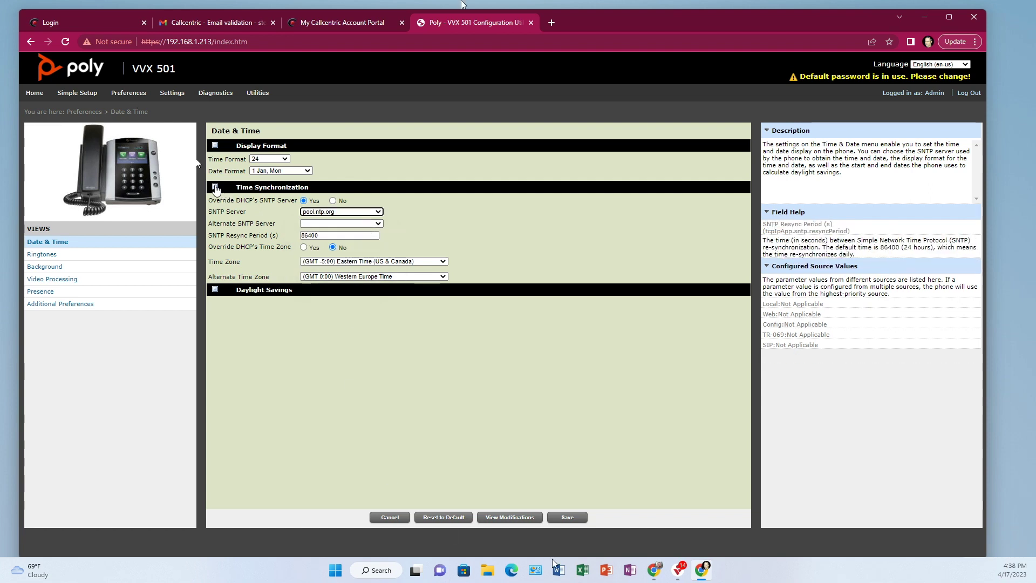
click(567, 517)
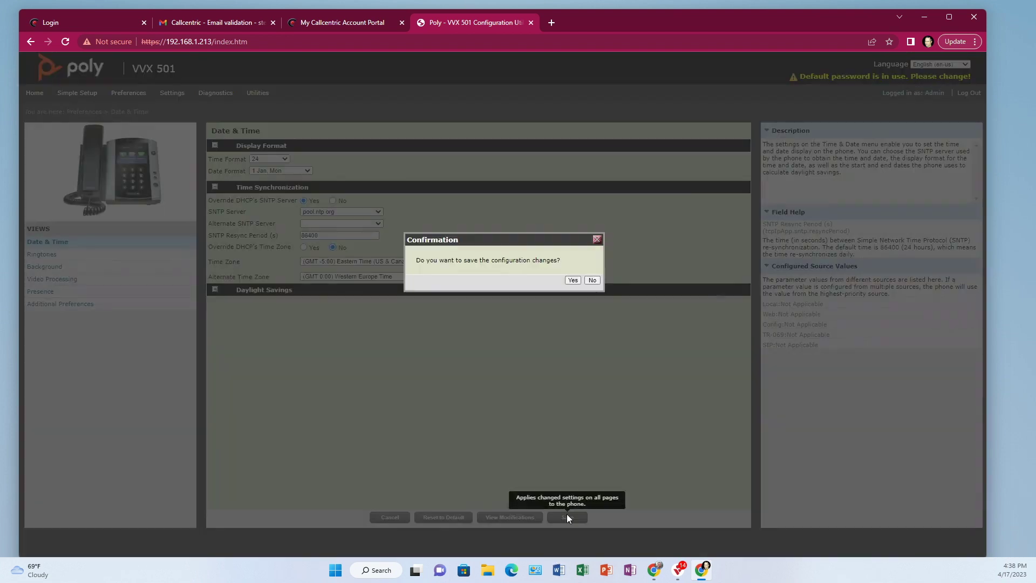
click(572, 279)
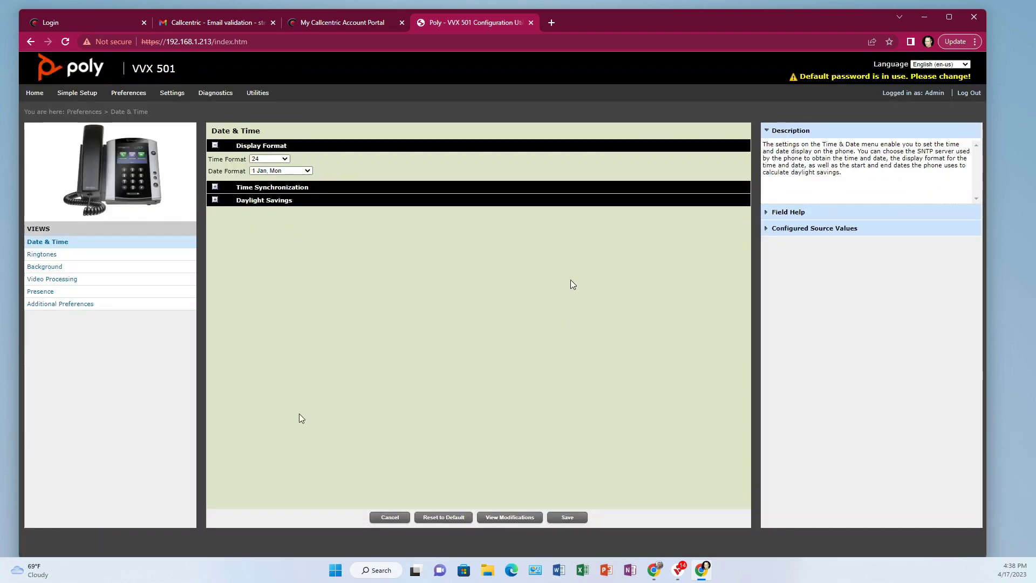